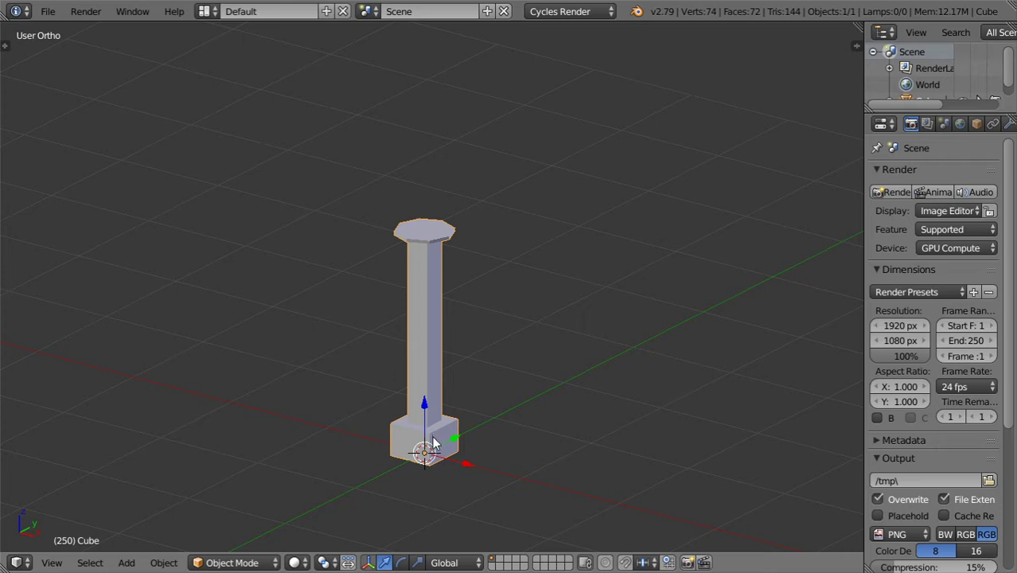
Enable the Add Curve: IvyGen add-on in User Preferences after searching 'ivy', then close the window
{"action": "left_click", "coordinate": [46, 12]}
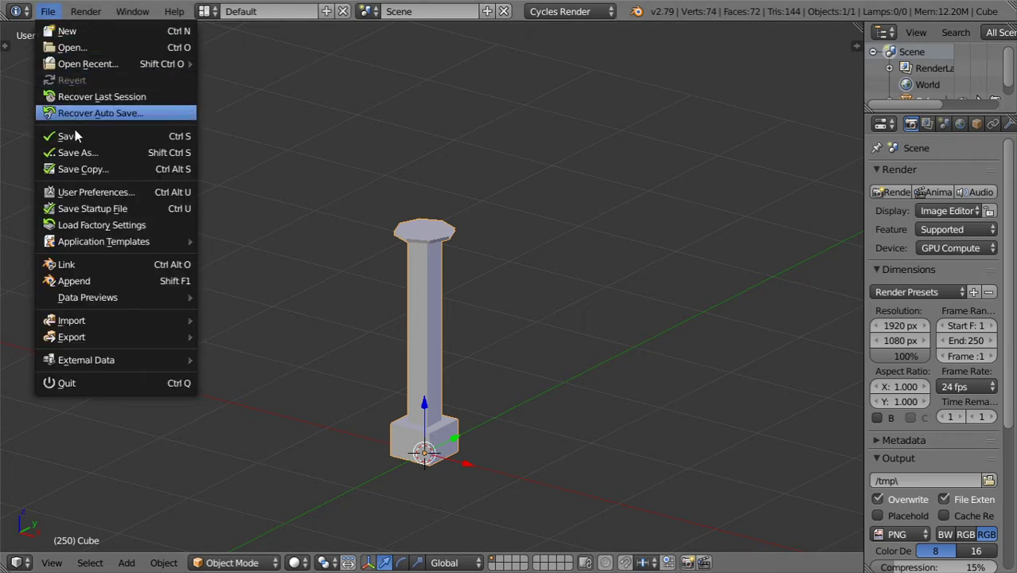
{"action": "left_click", "coordinate": [115, 195]}
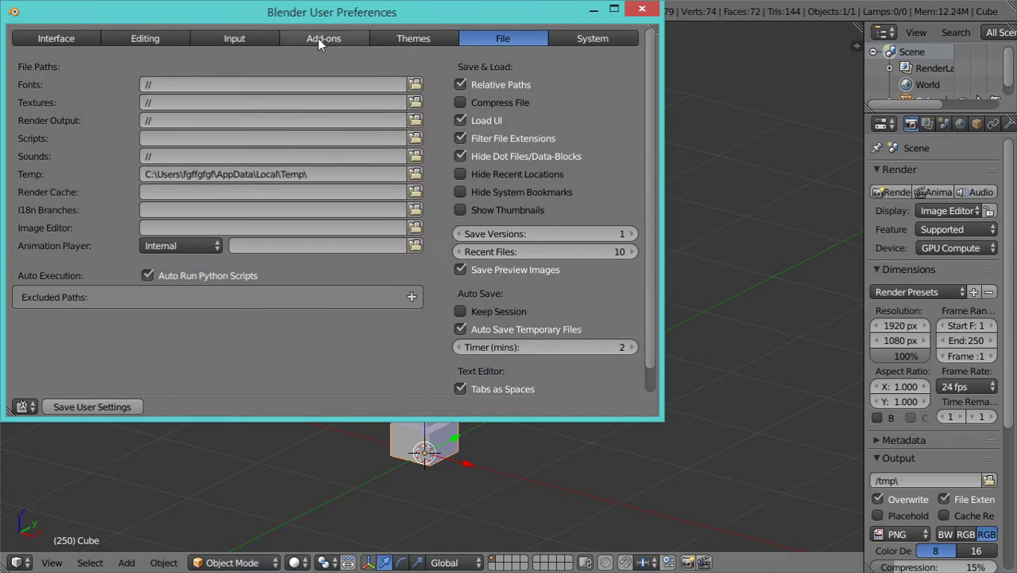
{"action": "left_click", "coordinate": [317, 37]}
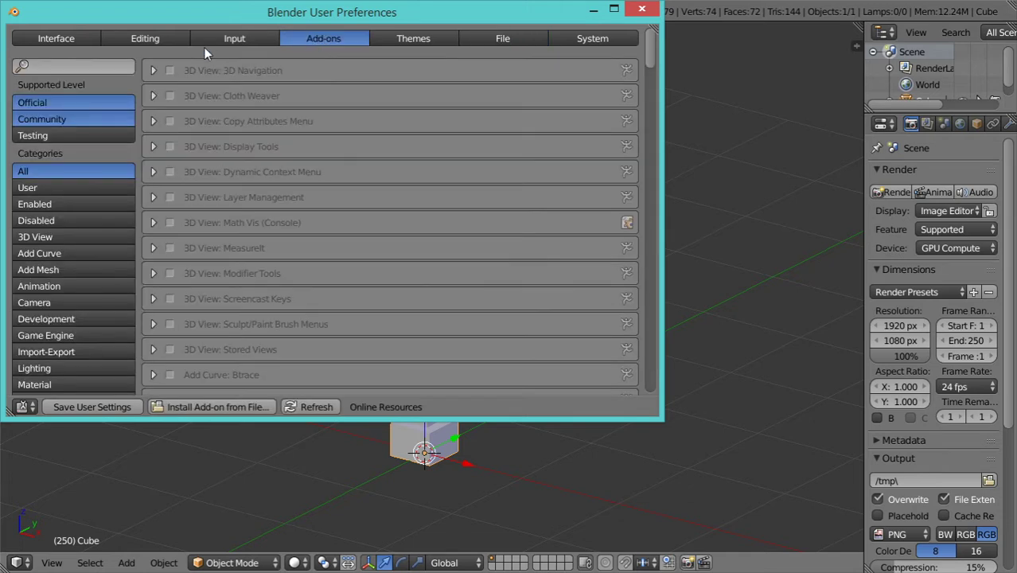
{"action": "type", "text": "ivy"}
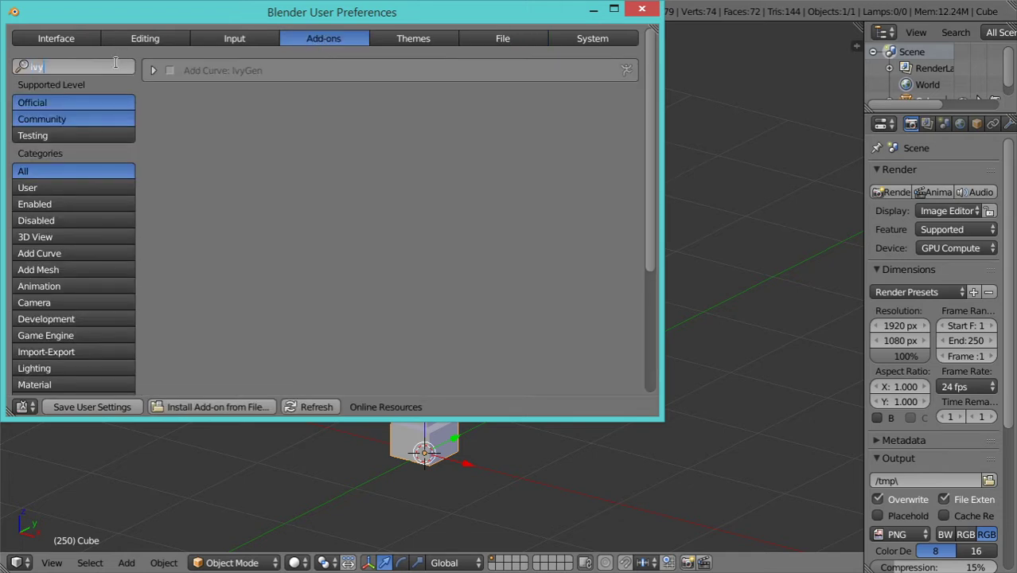
{"action": "left_click", "coordinate": [175, 70]}
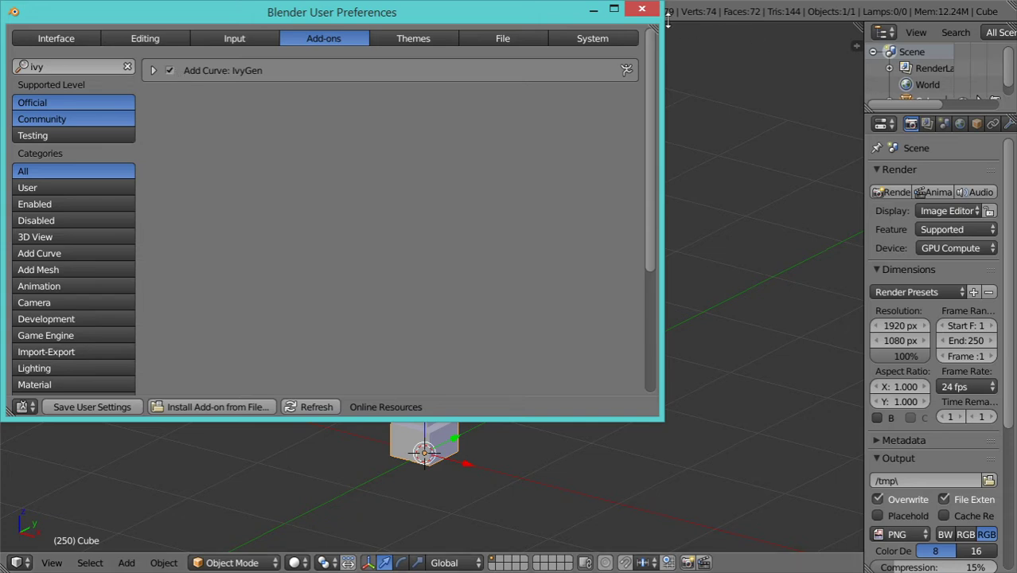
{"action": "left_click", "coordinate": [642, 8]}
Select a vertex at the pillar's base in vertex-select Edit Mode
{"action": "scroll", "coordinate": [438, 317], "scroll_direction": "up", "scroll_amount": 2}
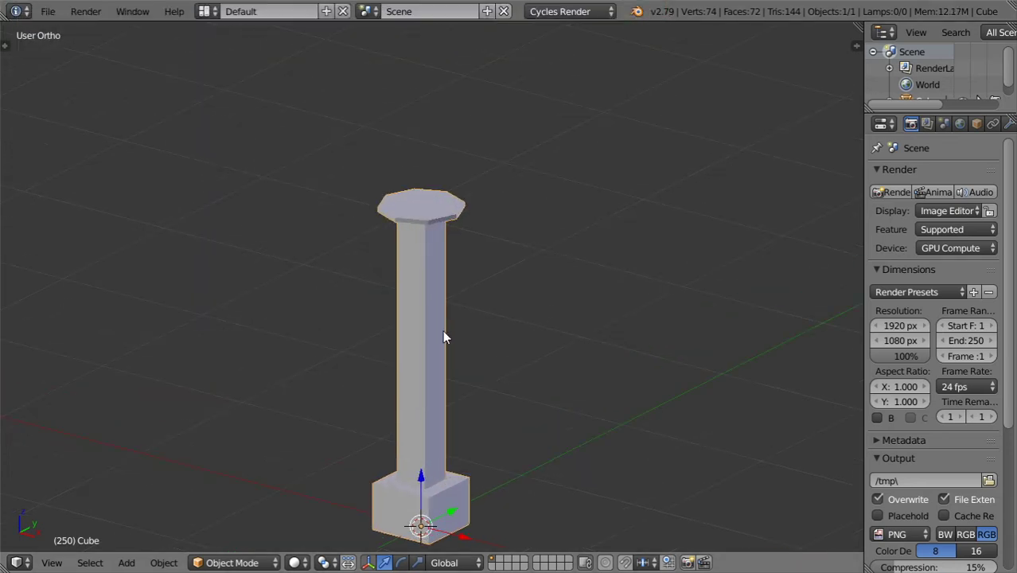
{"action": "mouse_move", "coordinate": [445, 336]}
{"action": "middle_mouse_down"}
{"action": "mouse_move", "coordinate": [476, 250]}
{"action": "mouse_move", "coordinate": [462, 361]}
{"action": "middle_mouse_up"}
{"action": "key", "text": "Tab"}
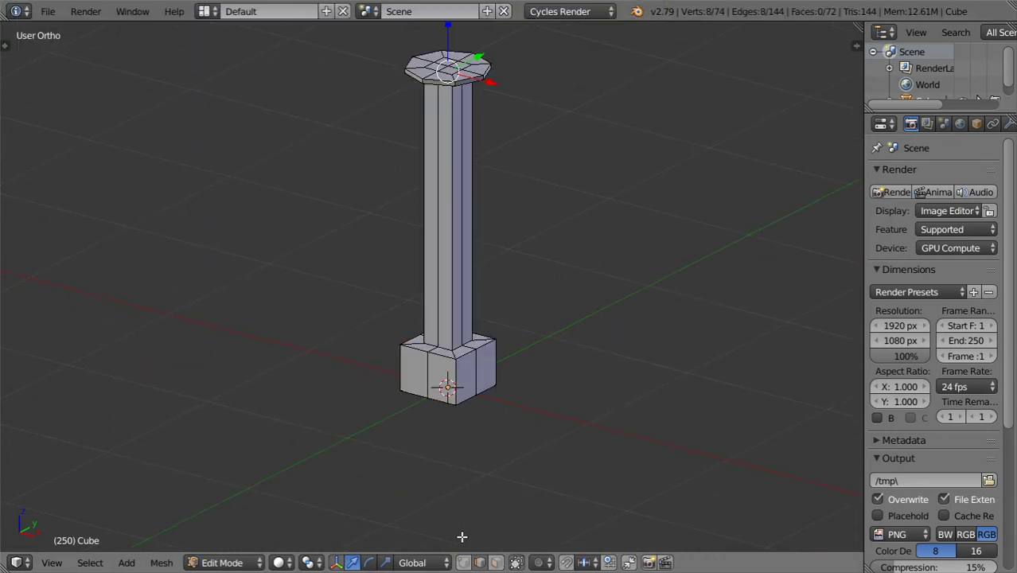
{"action": "left_click", "coordinate": [463, 562]}
{"action": "right_click", "coordinate": [451, 363]}
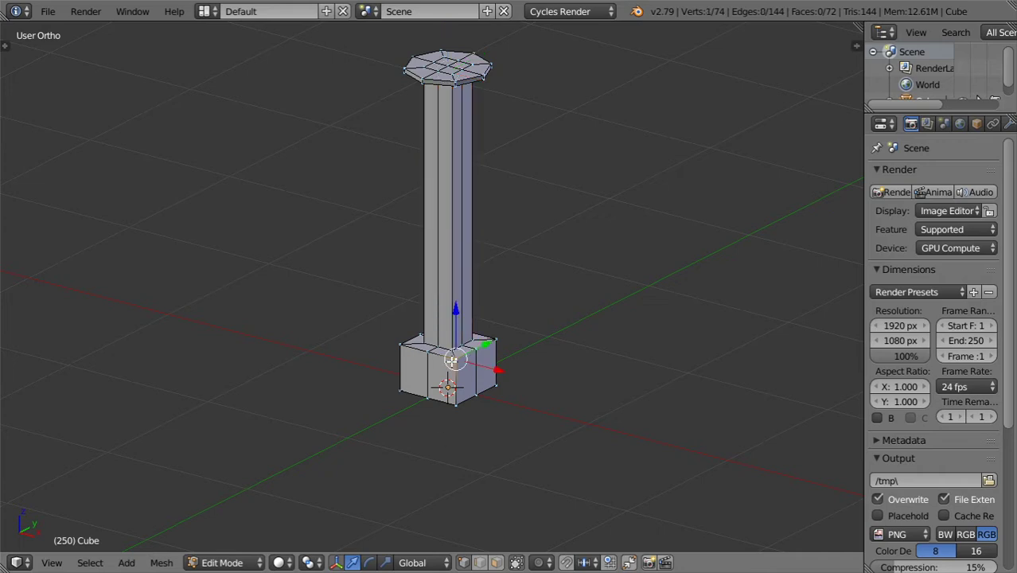
Snap the 3D cursor to that vertex, return to Object Mode, and bring up the Add menu
{"action": "key", "text": "shift+s"}
{"action": "left_click", "coordinate": [424, 431]}
{"action": "key", "text": "Tab"}
{"action": "key", "text": "shift+a"}
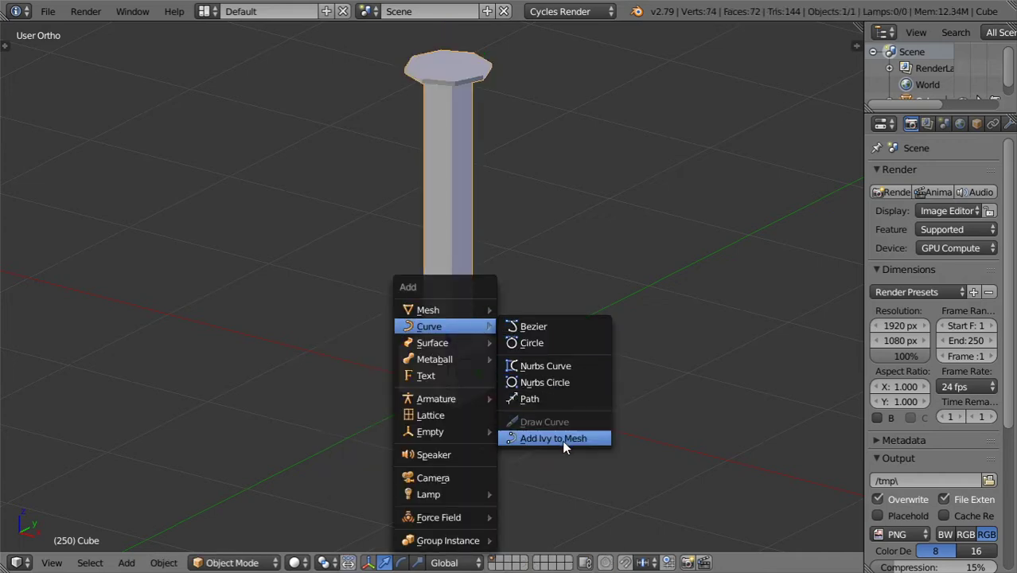
Grow ivy on the pillar with Add Ivy to Mesh and show the IvyGen settings in the Tool Shelf
{"action": "left_click", "coordinate": [562, 441]}
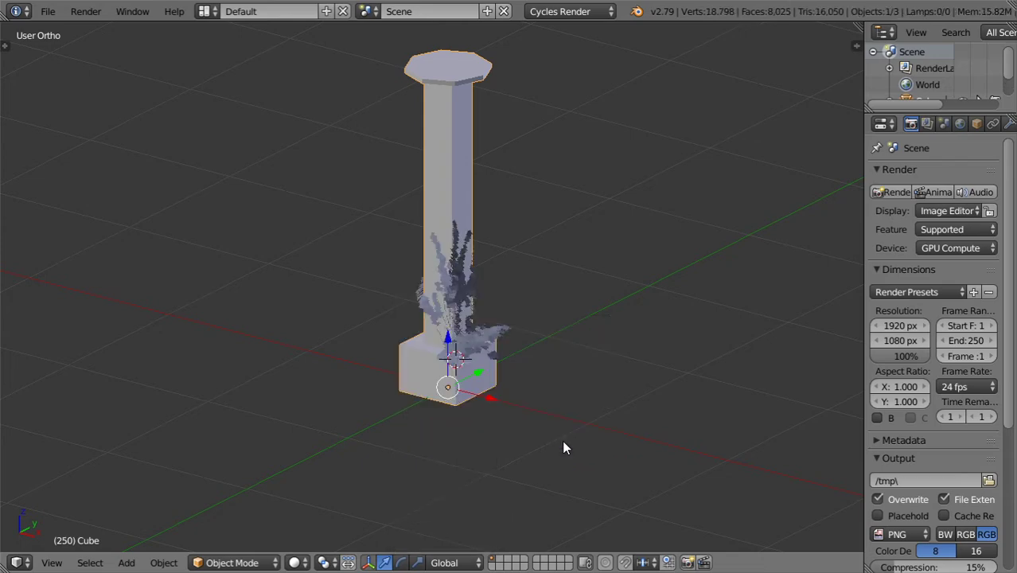
{"action": "scroll", "coordinate": [512, 361], "scroll_direction": "up", "scroll_amount": 3}
{"action": "mouse_move", "coordinate": [511, 359]}
{"action": "middle_mouse_down"}
{"action": "mouse_move", "coordinate": [254, 328]}
{"action": "mouse_move", "coordinate": [400, 375]}
{"action": "mouse_move", "coordinate": [199, 399]}
{"action": "mouse_move", "coordinate": [259, 291]}
{"action": "mouse_move", "coordinate": [388, 298]}
{"action": "mouse_move", "coordinate": [438, 345]}
{"action": "mouse_move", "coordinate": [460, 400]}
{"action": "mouse_move", "coordinate": [498, 263]}
{"action": "mouse_move", "coordinate": [486, 297]}
{"action": "middle_mouse_up"}
{"action": "scroll", "coordinate": [527, 263], "scroll_direction": "up", "scroll_amount": 3}
{"action": "scroll", "coordinate": [529, 254], "scroll_direction": "down", "scroll_amount": 2}
{"action": "scroll", "coordinate": [492, 266], "scroll_direction": "up", "scroll_amount": 2}
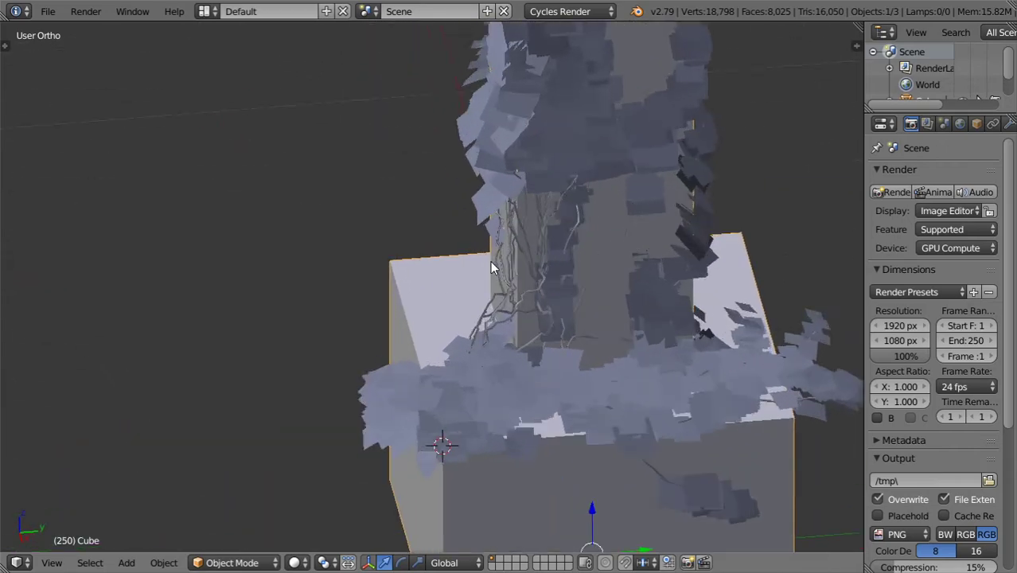
{"action": "scroll", "coordinate": [492, 266], "scroll_direction": "up", "scroll_amount": 3}
{"action": "scroll", "coordinate": [565, 278], "scroll_direction": "down", "scroll_amount": 2}
{"action": "scroll", "coordinate": [524, 188], "scroll_direction": "down", "scroll_amount": 5}
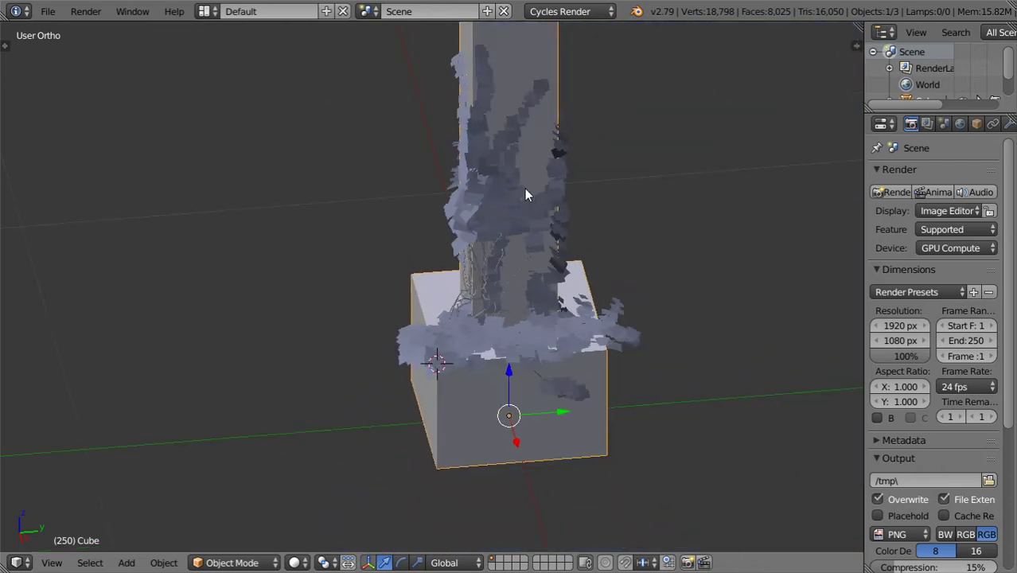
{"action": "key", "text": "t"}
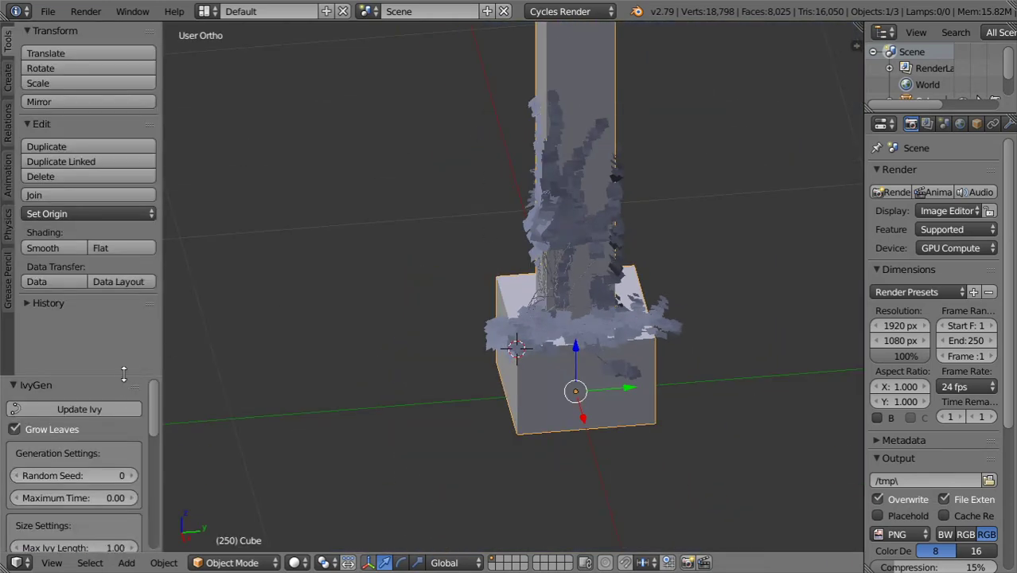
Enlarge the IvyGen settings panel and regenerate the ivy once
{"action": "left_click_drag", "start_coordinate": [112, 376], "coordinate": [112, 105]}
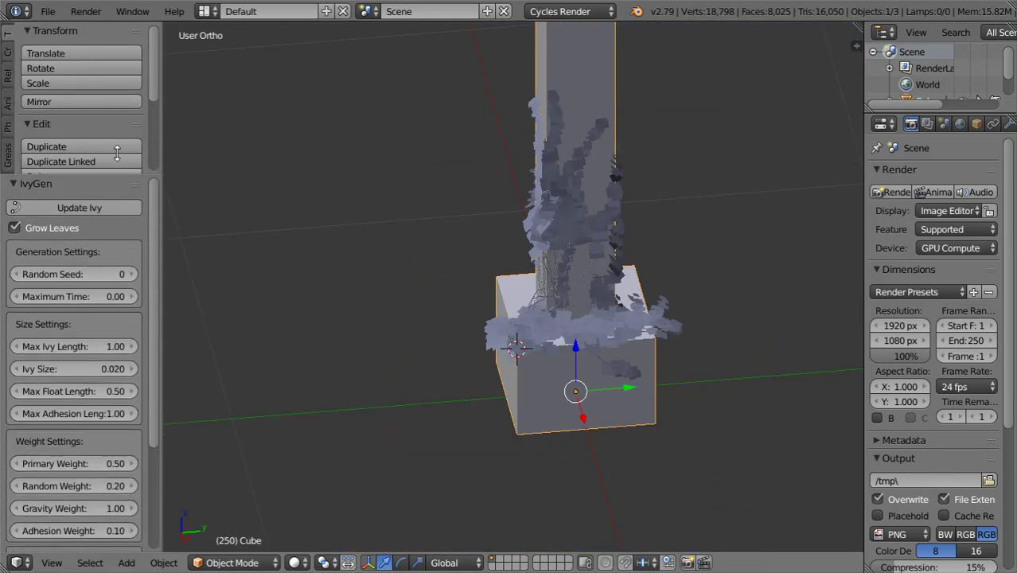
{"action": "left_click_drag", "start_coordinate": [163, 230], "coordinate": [250, 230]}
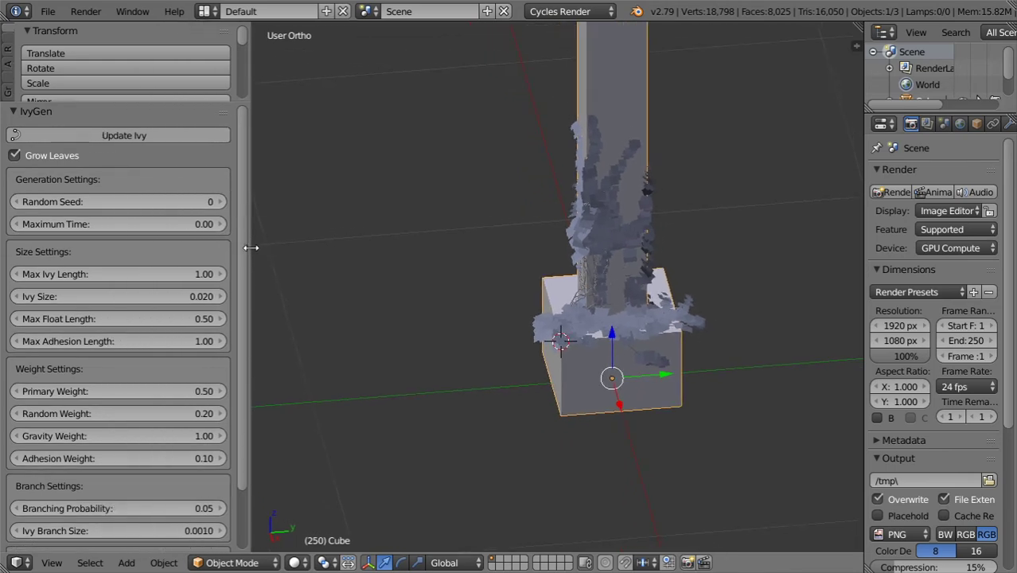
{"action": "left_click", "coordinate": [209, 137]}
Step Random Seed up to 2, then 3, regenerating the ivy at each value
{"action": "left_click", "coordinate": [222, 202]}
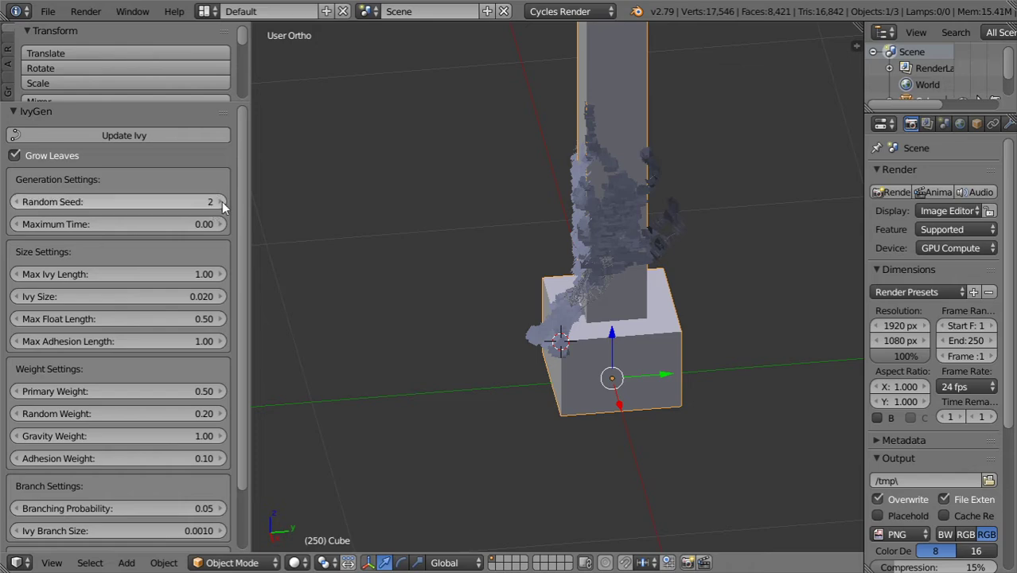
{"action": "left_click", "coordinate": [169, 133]}
{"action": "left_click", "coordinate": [222, 202]}
{"action": "left_click", "coordinate": [180, 131]}
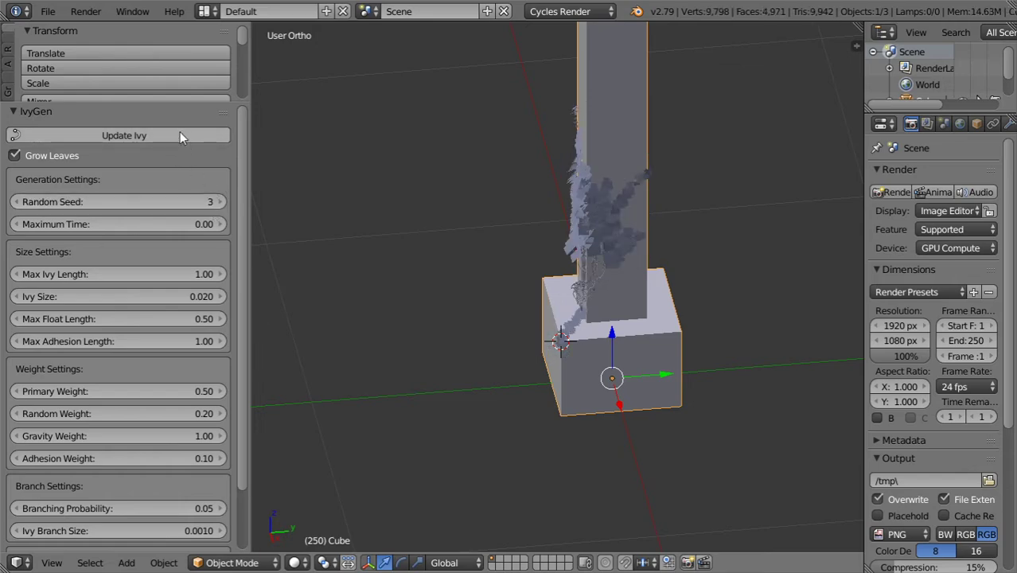
{"action": "middle_click_drag", "start_coordinate": [303, 239], "coordinate": [402, 271]}
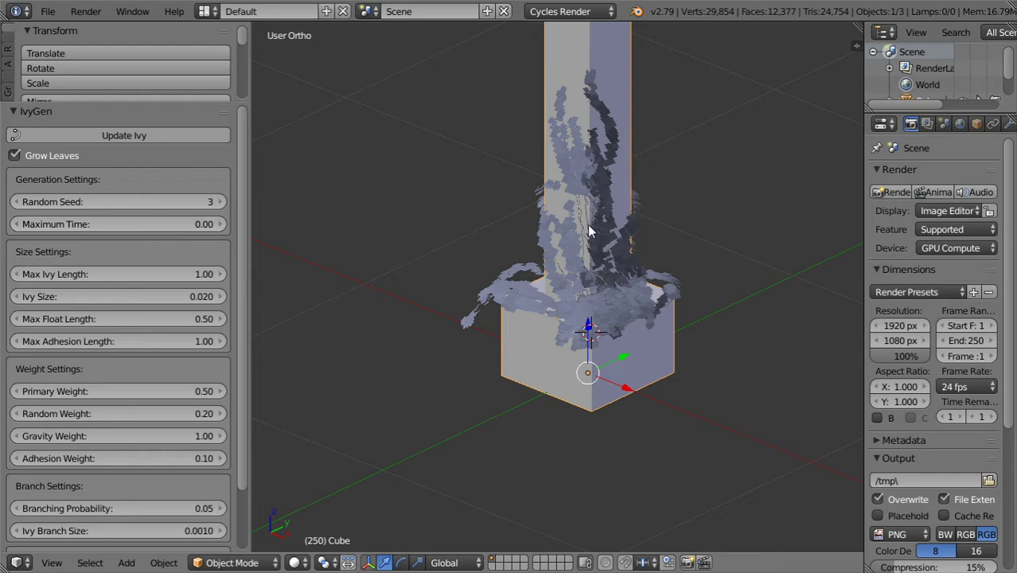
{"action": "scroll", "coordinate": [593, 104], "scroll_direction": "down", "scroll_amount": 2}
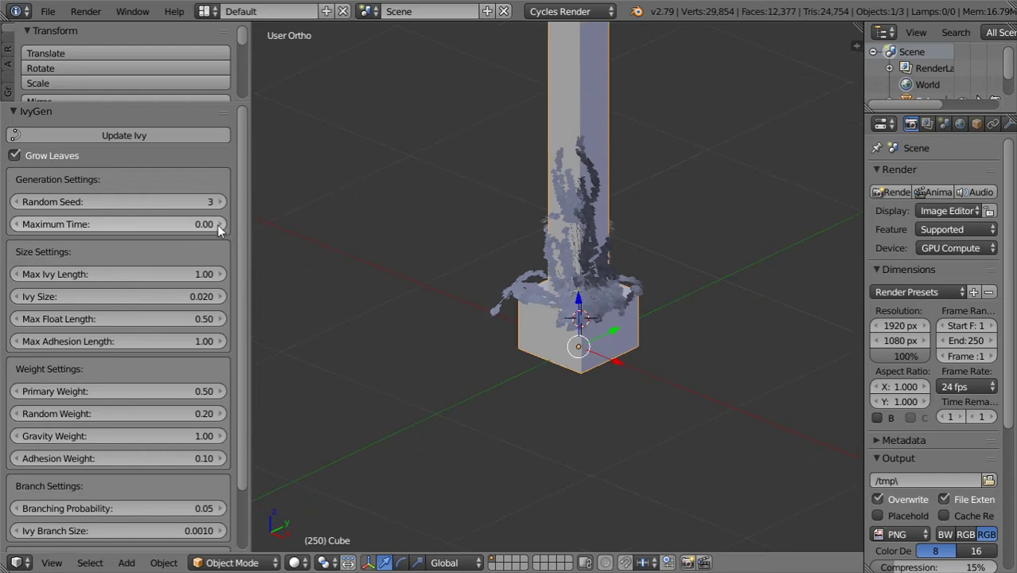
Regenerate the ivy with Maximum Time 0.1, then with 0.2
{"action": "left_click", "coordinate": [184, 224]}
{"action": "type", "text": "0.1"}
{"action": "key", "text": "Return"}
{"action": "left_click", "coordinate": [156, 140]}
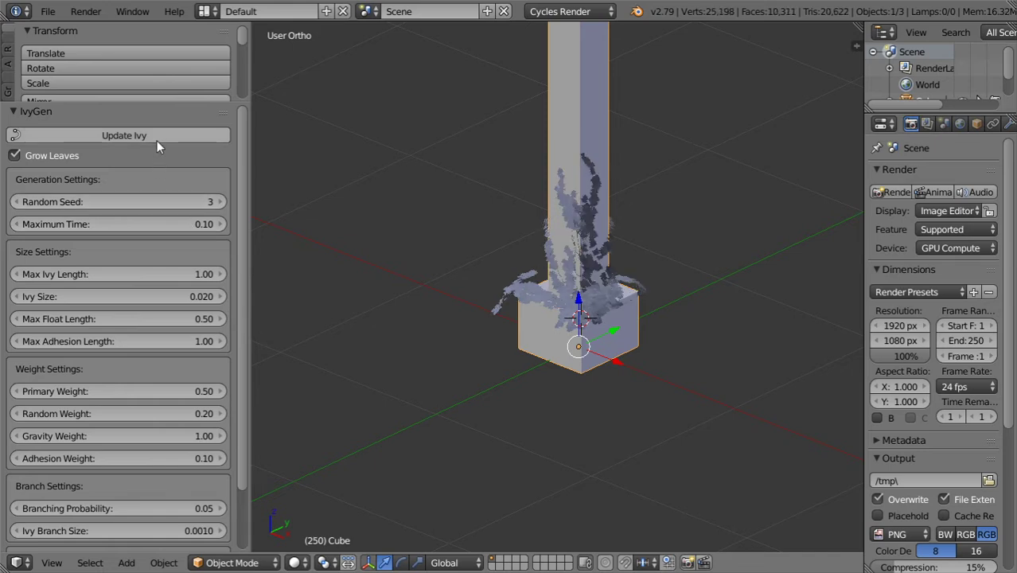
{"action": "left_click", "coordinate": [203, 230]}
{"action": "type", "text": "0.2"}
{"action": "key", "text": "Return"}
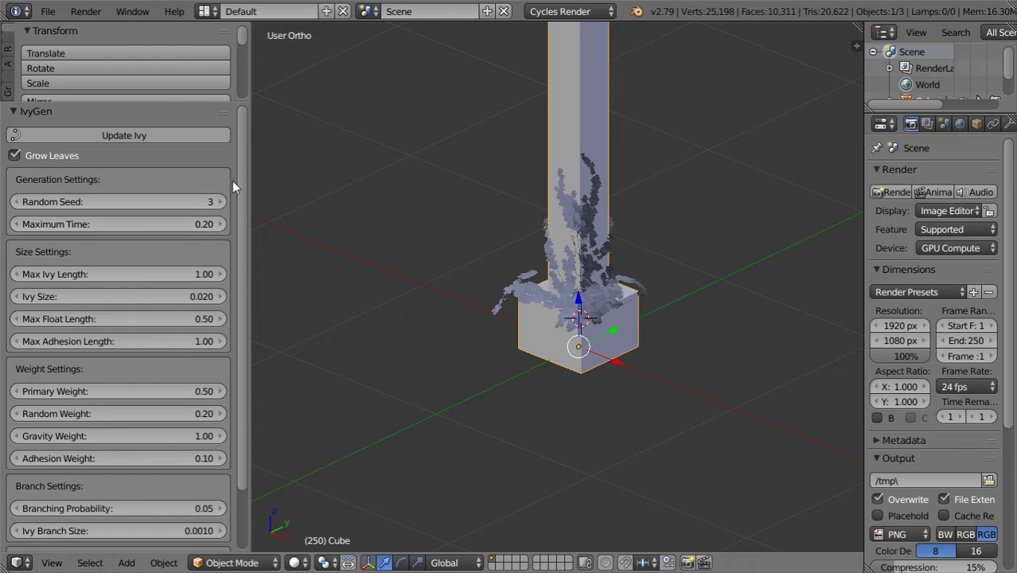
{"action": "left_click", "coordinate": [212, 137]}
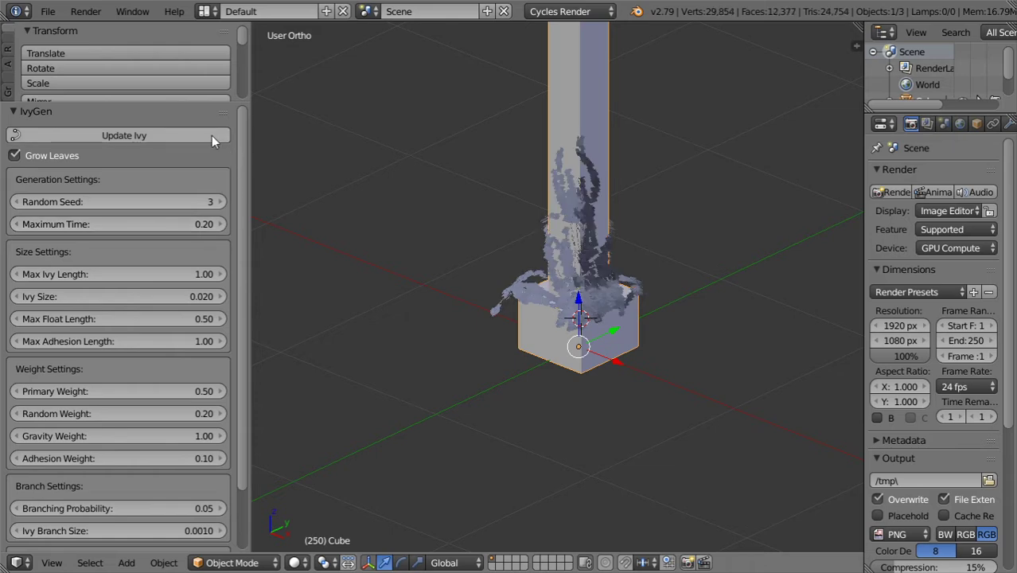
Set Maximum Time to 0.5 and regenerate the ivy twice
{"action": "left_click", "coordinate": [158, 229]}
{"action": "type", "text": "0.5"}
{"action": "key", "text": "Return"}
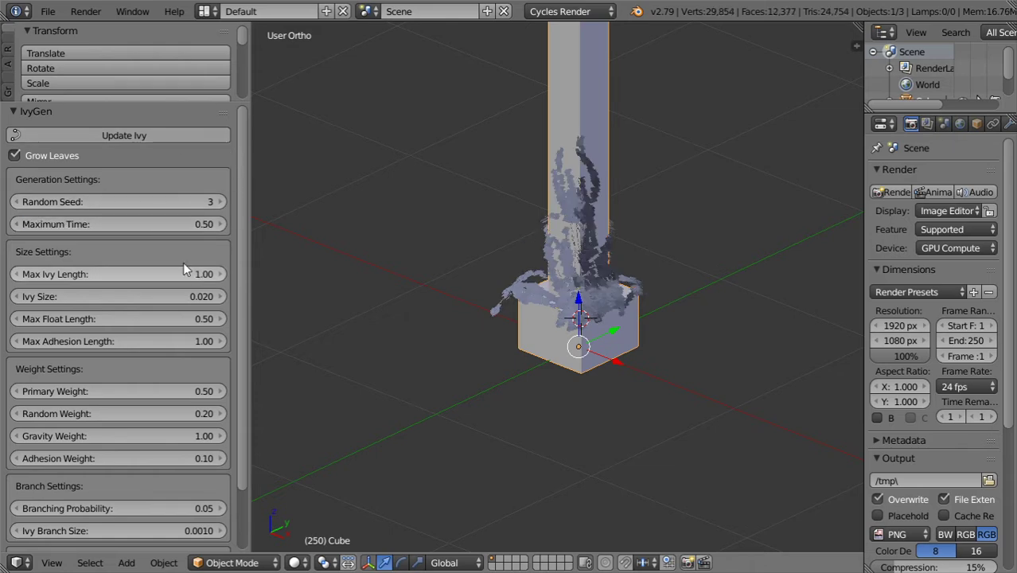
{"action": "left_click", "coordinate": [130, 137]}
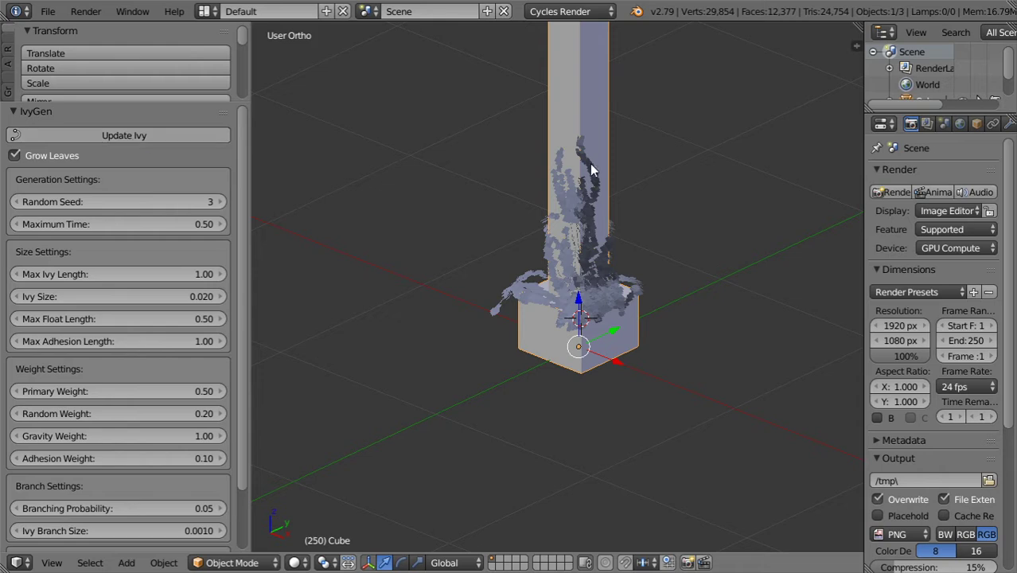
{"action": "left_click", "coordinate": [178, 139]}
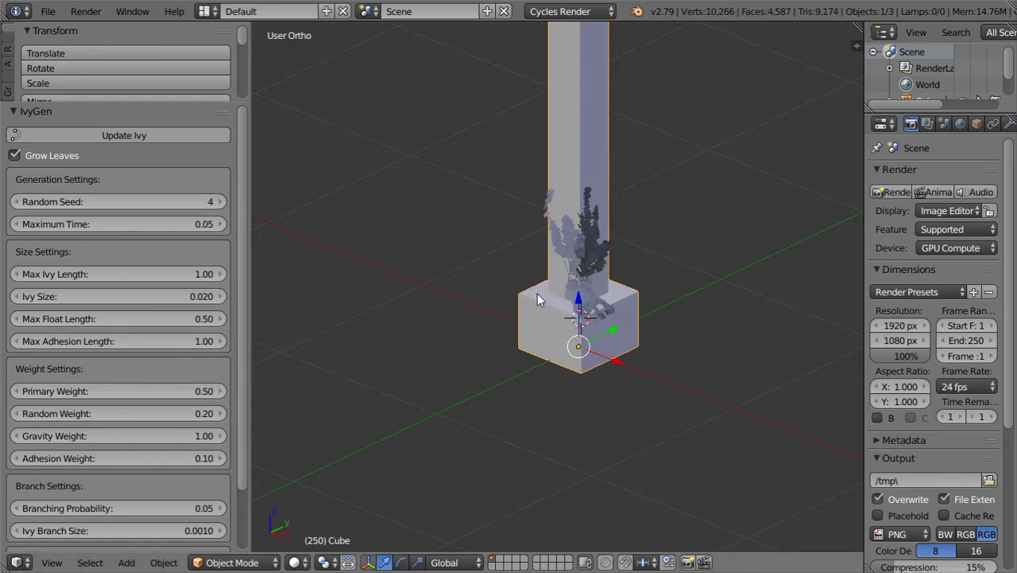
Set Maximum Time to 0, then 0.02, and regenerate the ivy
{"action": "double_click", "coordinate": [181, 226]}
{"action": "type", "text": "0"}
{"action": "key", "text": "Return"}
{"action": "mouse_move", "coordinate": [188, 228]}
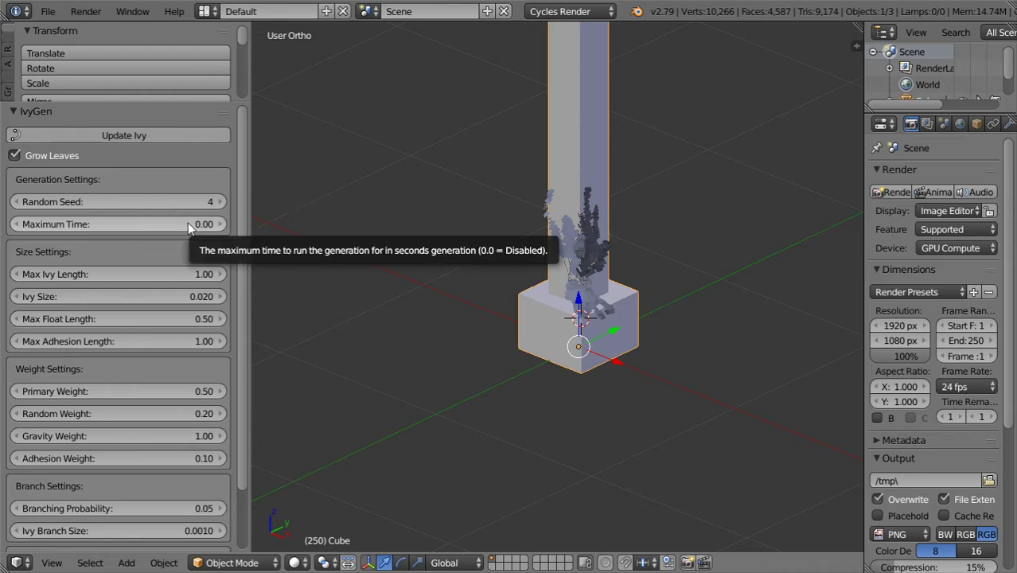
{"action": "left_click", "coordinate": [188, 226]}
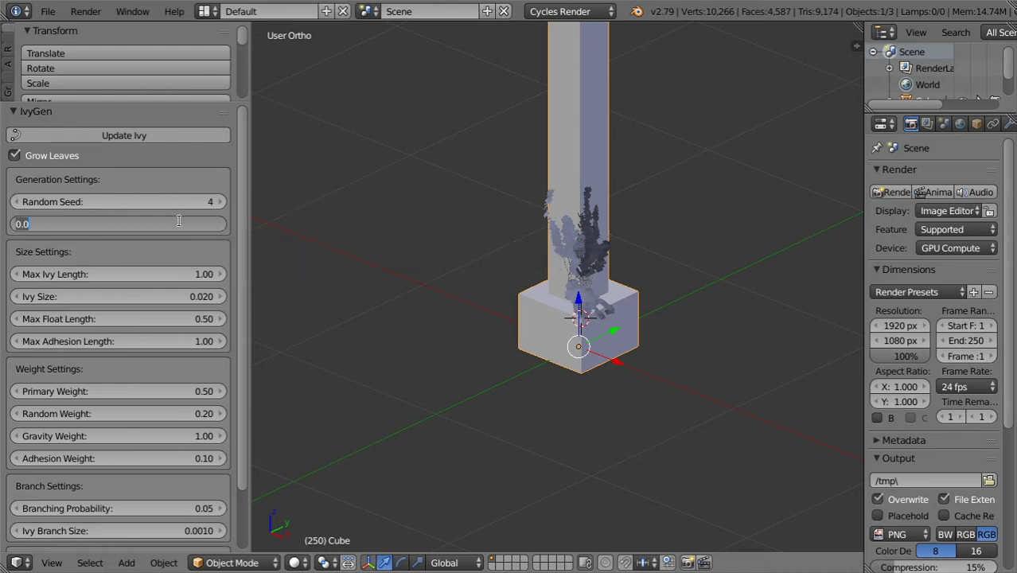
{"action": "type", "text": "0.02"}
{"action": "key", "text": "Return"}
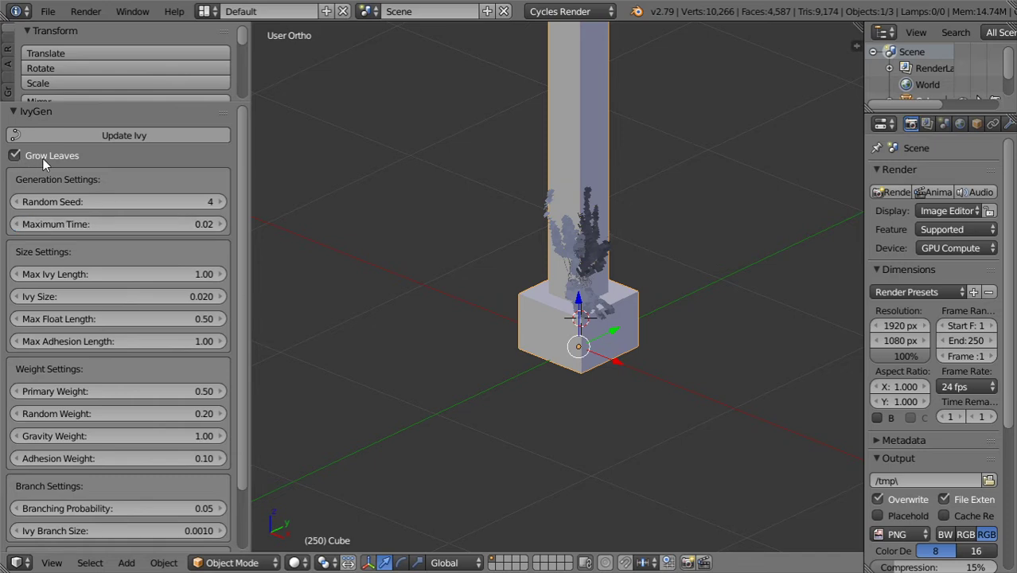
{"action": "left_click", "coordinate": [130, 135]}
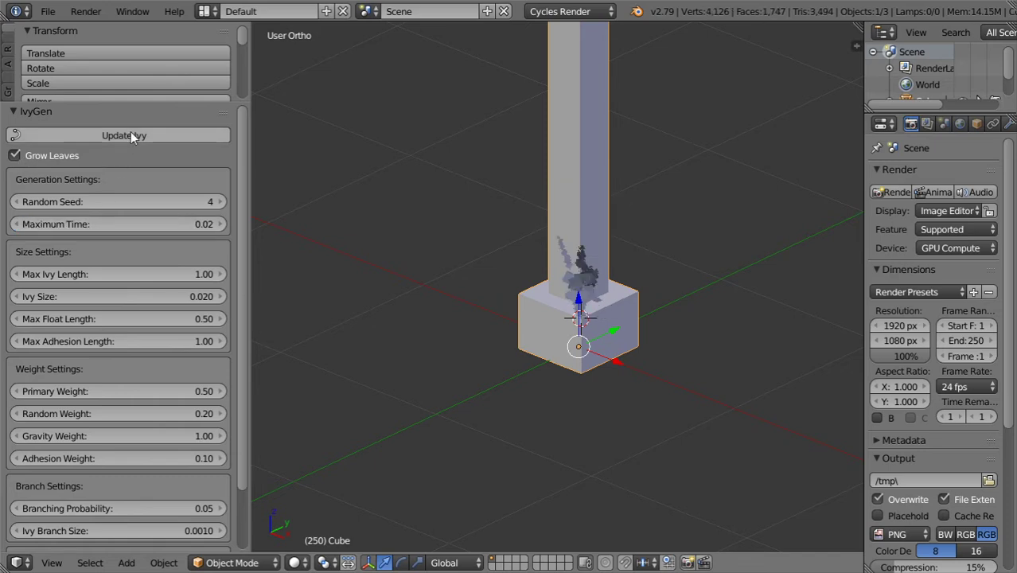
Regenerate the ivy with Maximum Time 0.05, then 0.08
{"action": "left_click", "coordinate": [153, 227]}
{"action": "type", "text": "0.05"}
{"action": "key", "text": "Return"}
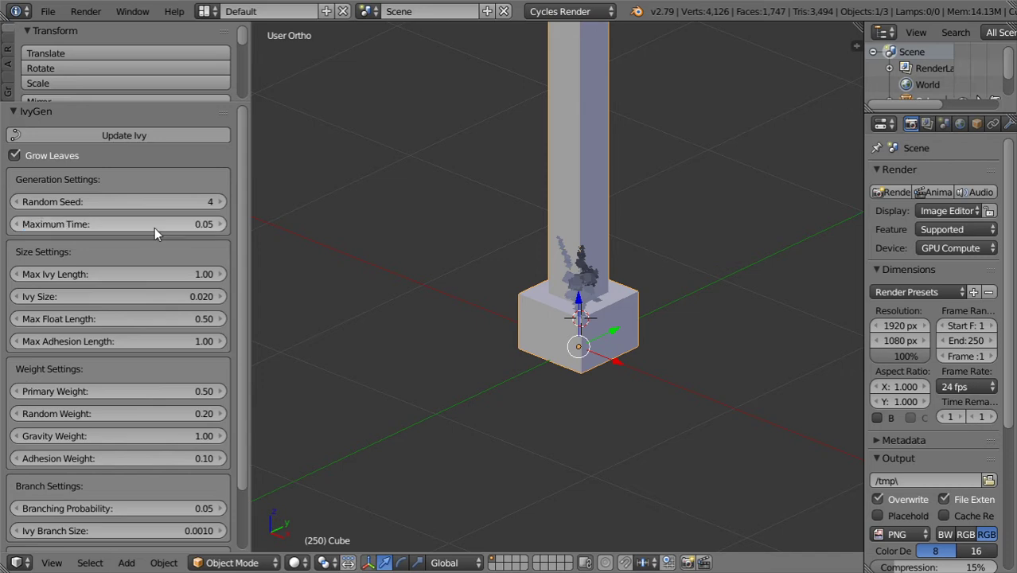
{"action": "left_click", "coordinate": [183, 134]}
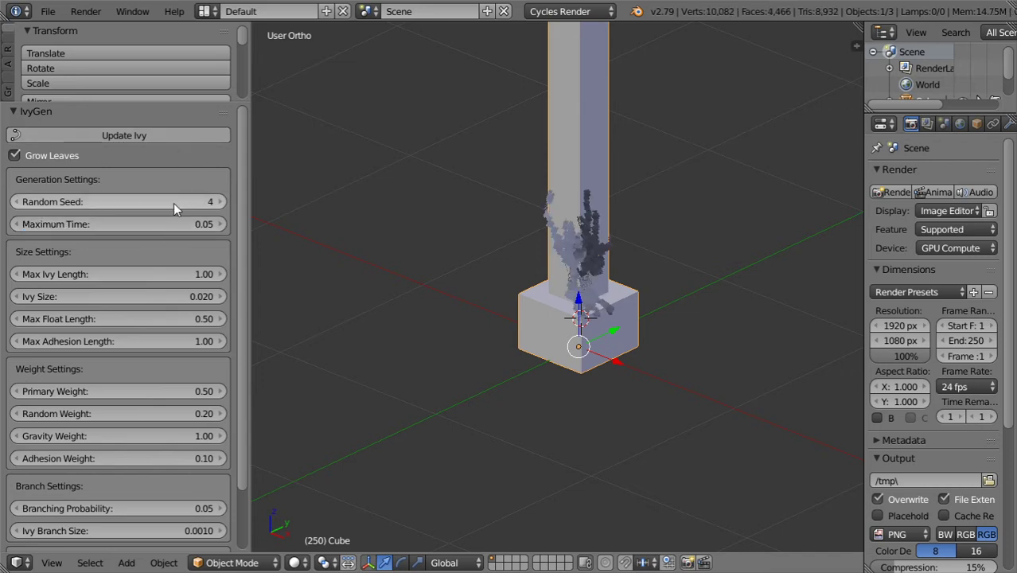
{"action": "left_click", "coordinate": [181, 224]}
{"action": "type", "text": "0"}
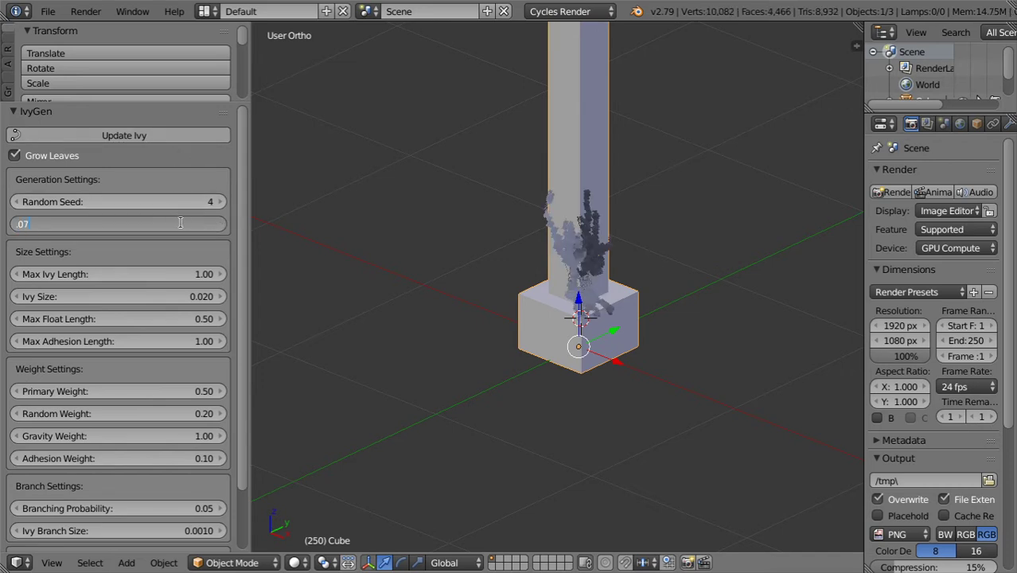
{"action": "type", "text": "8"}
{"action": "key", "text": "Return"}
{"action": "left_click", "coordinate": [147, 135]}
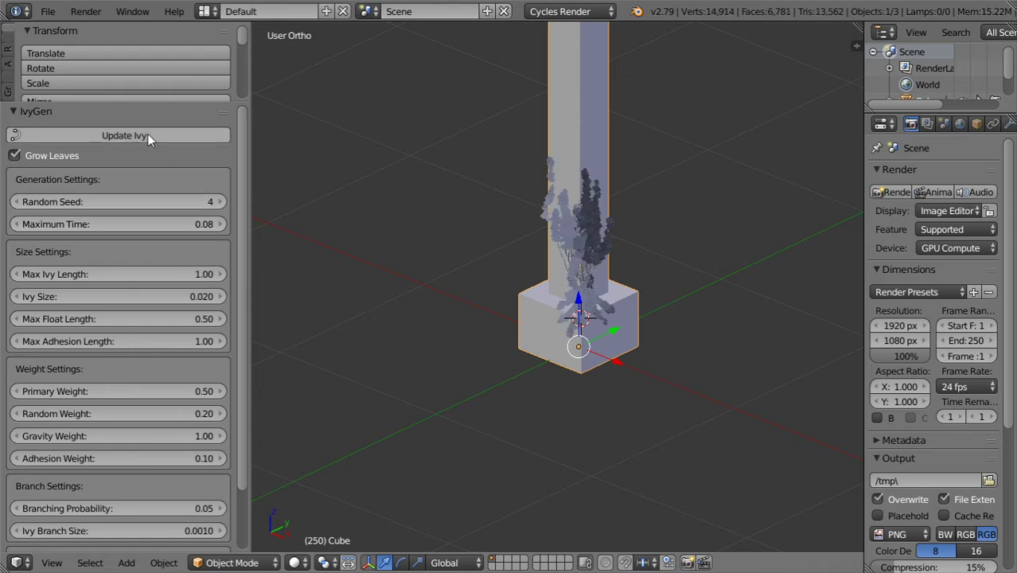
Correct Maximum Time from 0.009 to 0.09, regenerate the ivy, and orbit around the pillar
{"action": "left_click", "coordinate": [165, 227]}
{"action": "type", "text": "0.009"}
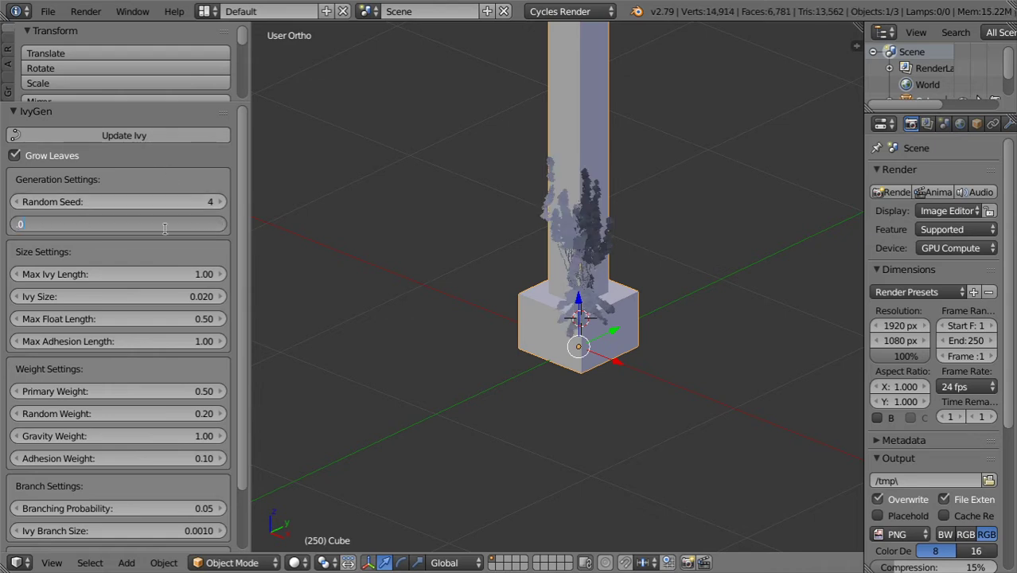
{"action": "key", "text": "Return"}
{"action": "left_click", "coordinate": [165, 228]}
{"action": "type", "text": "0.09"}
{"action": "key", "text": "Return"}
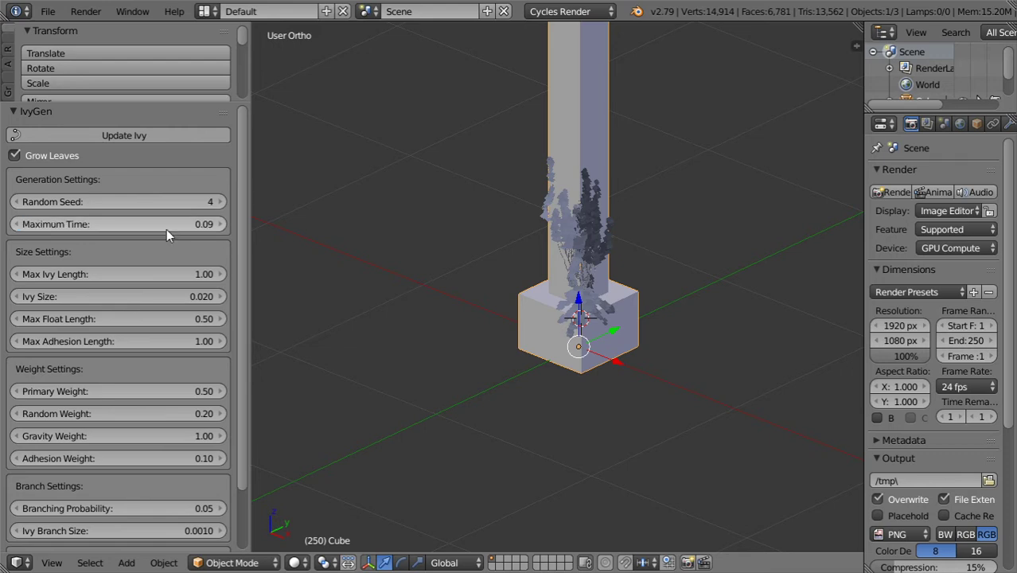
{"action": "left_click", "coordinate": [143, 135]}
{"action": "mouse_move", "coordinate": [462, 302]}
{"action": "middle_mouse_down"}
{"action": "mouse_move", "coordinate": [619, 297]}
{"action": "mouse_move", "coordinate": [557, 311]}
{"action": "middle_mouse_up"}
{"action": "left_click_drag", "start_coordinate": [120, 224], "coordinate": [79, 224]}
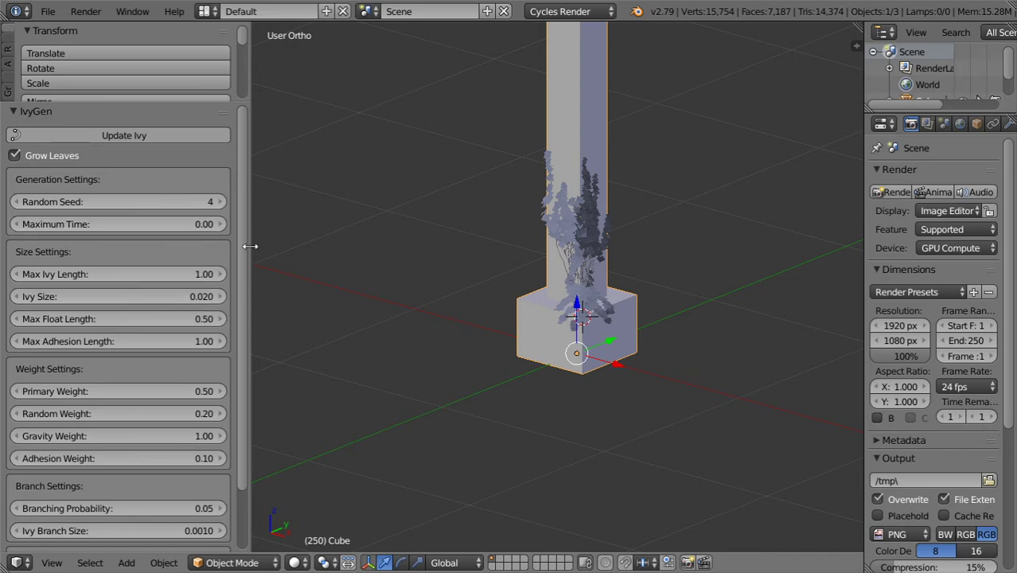
Widen the settings panel and regrow the ivy with Ivy Size 0.010
{"action": "left_click_drag", "start_coordinate": [250, 247], "coordinate": [320, 248]}
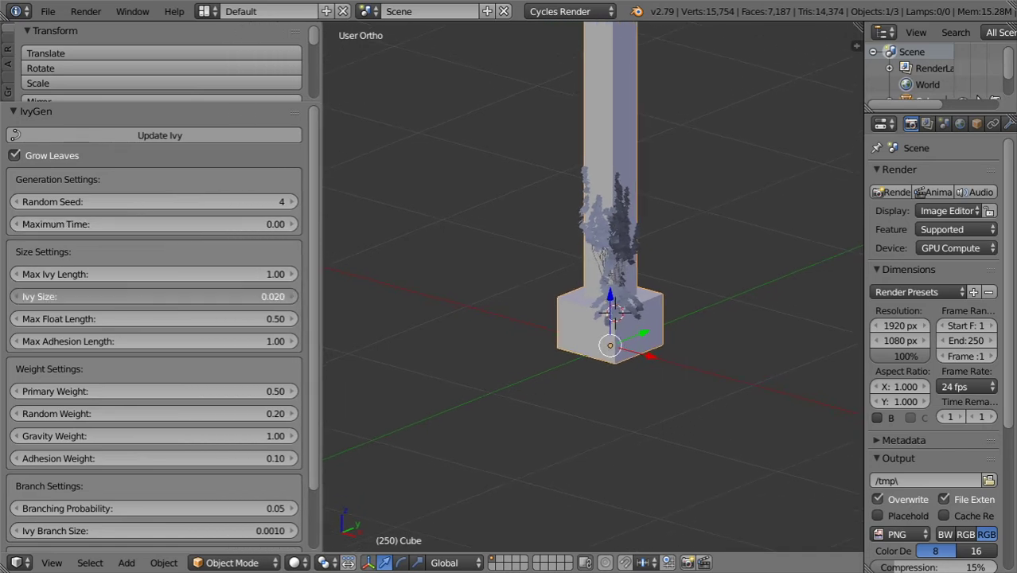
{"action": "left_click", "coordinate": [245, 295]}
{"action": "type", "text": "1"}
{"action": "key", "text": "Return"}
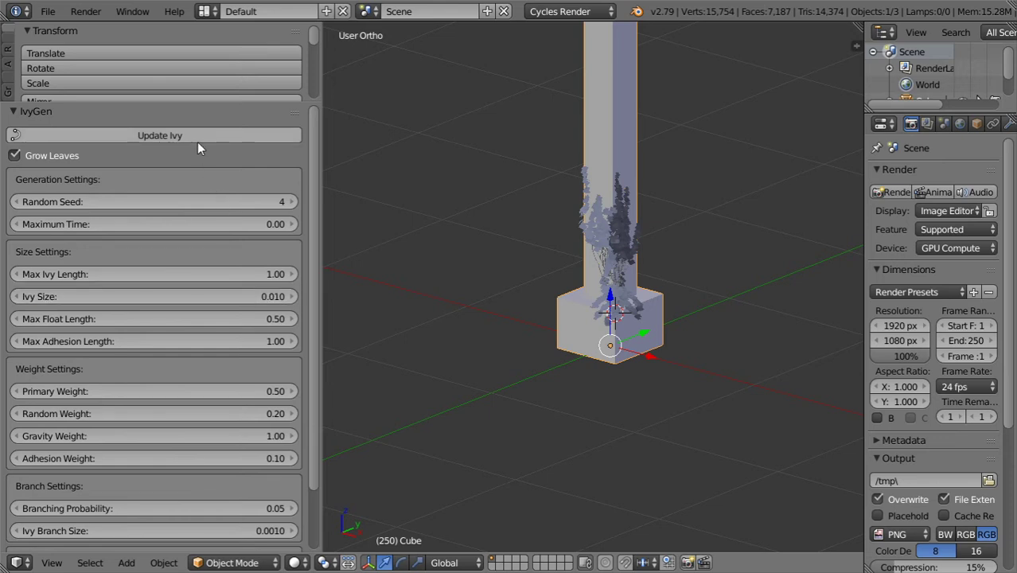
{"action": "left_click", "coordinate": [198, 141]}
{"action": "scroll", "coordinate": [679, 275], "scroll_direction": "up", "scroll_amount": 3}
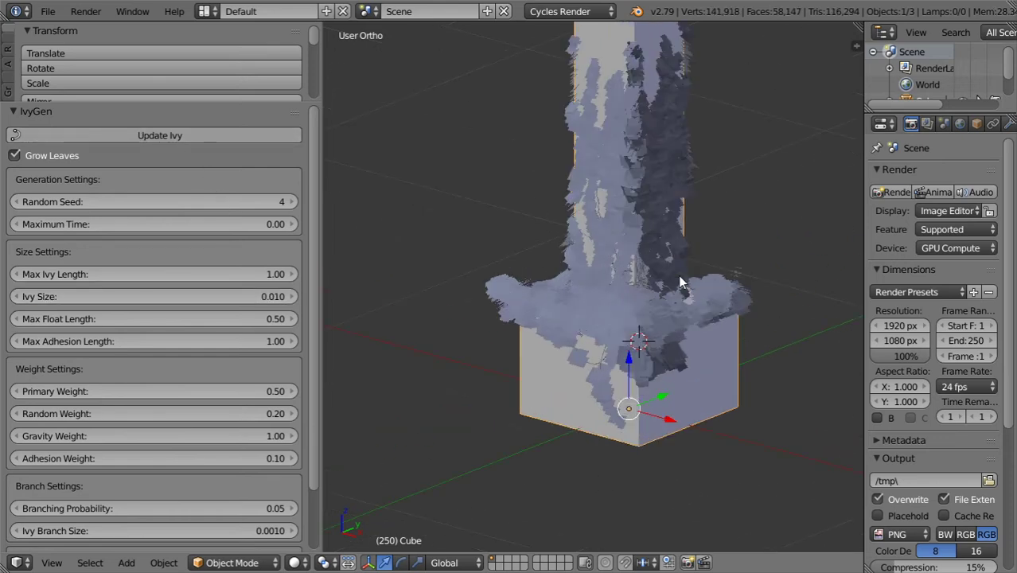
{"action": "scroll", "coordinate": [678, 275], "scroll_direction": "up", "scroll_amount": 3}
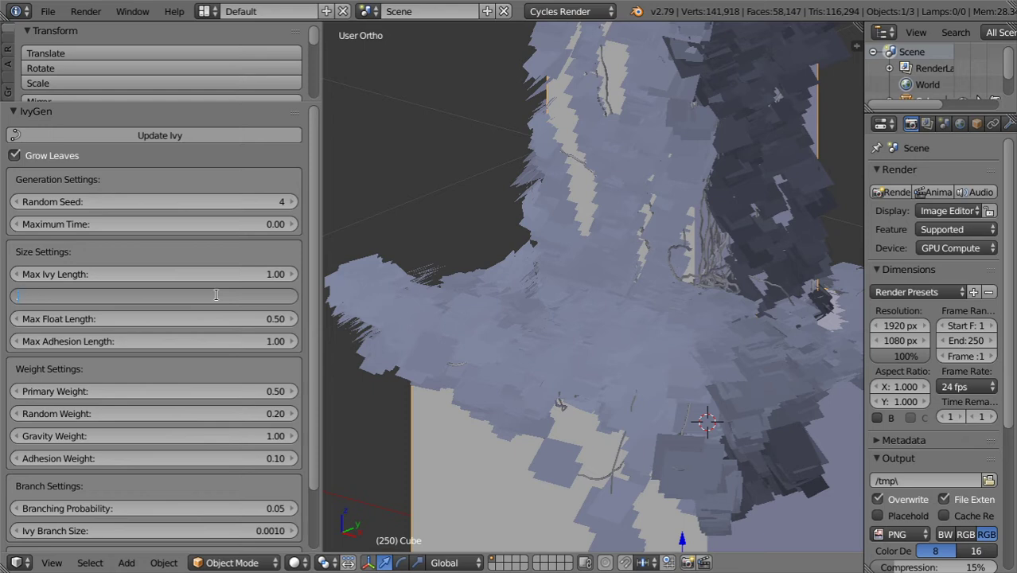
Regrow the ivy with Ivy Size 0.050, then reset Ivy Size to its default 0.020
{"action": "left_click_drag", "start_coordinate": [217, 296], "coordinate": [219, 299]}
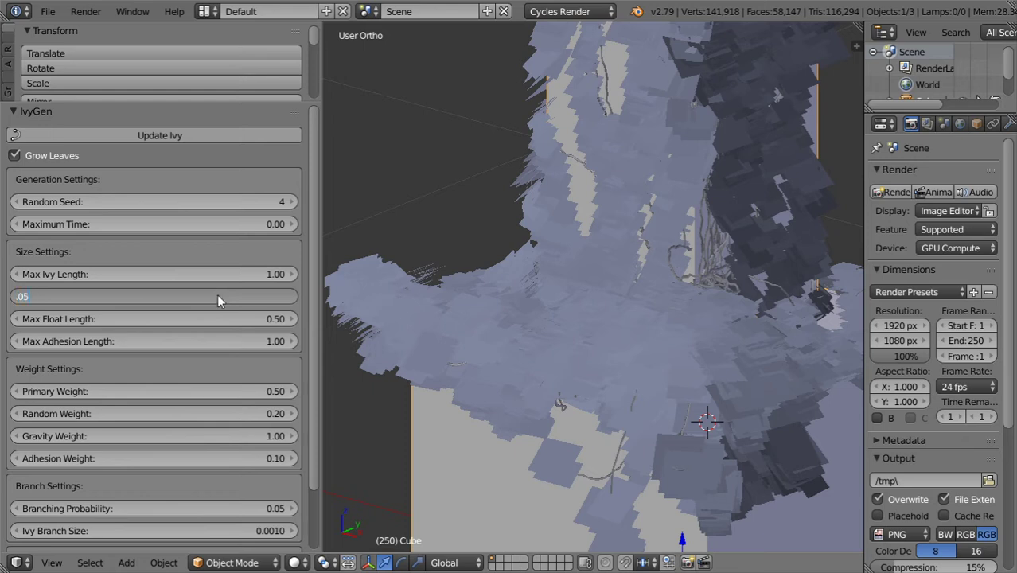
{"action": "left_click", "coordinate": [172, 136]}
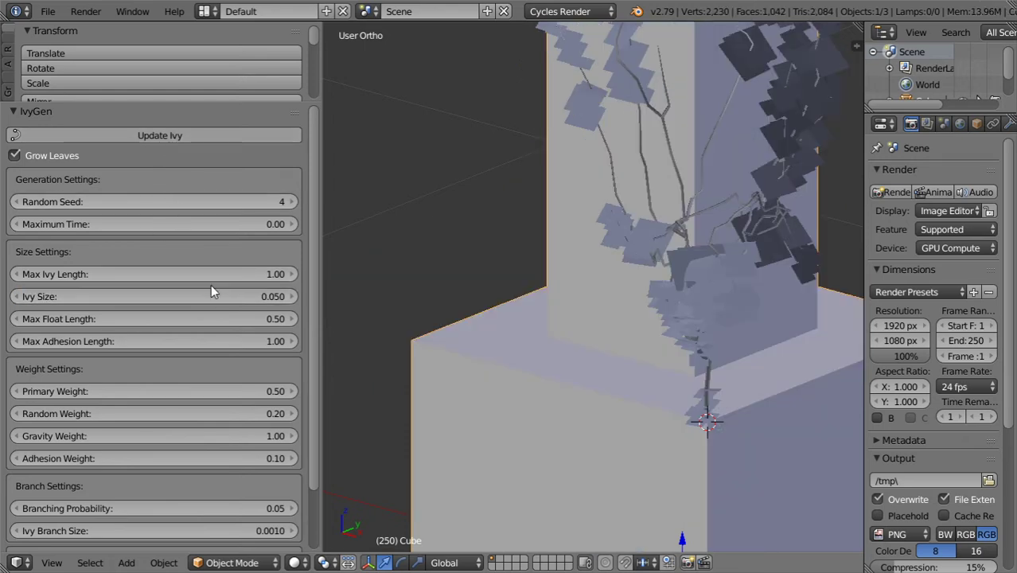
{"action": "left_click_drag", "start_coordinate": [225, 298], "coordinate": [225, 299]}
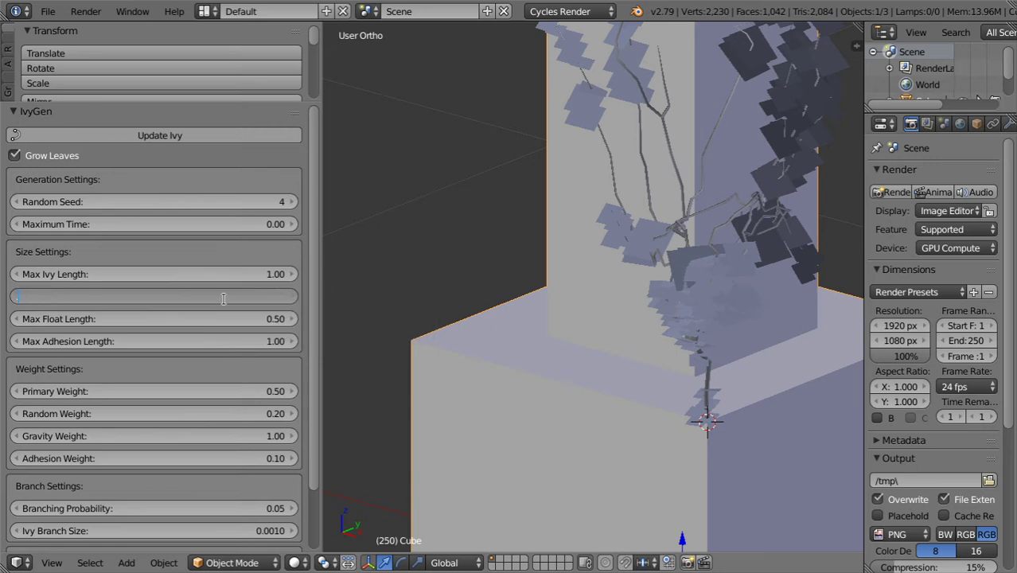
{"action": "right_click", "coordinate": [226, 299]}
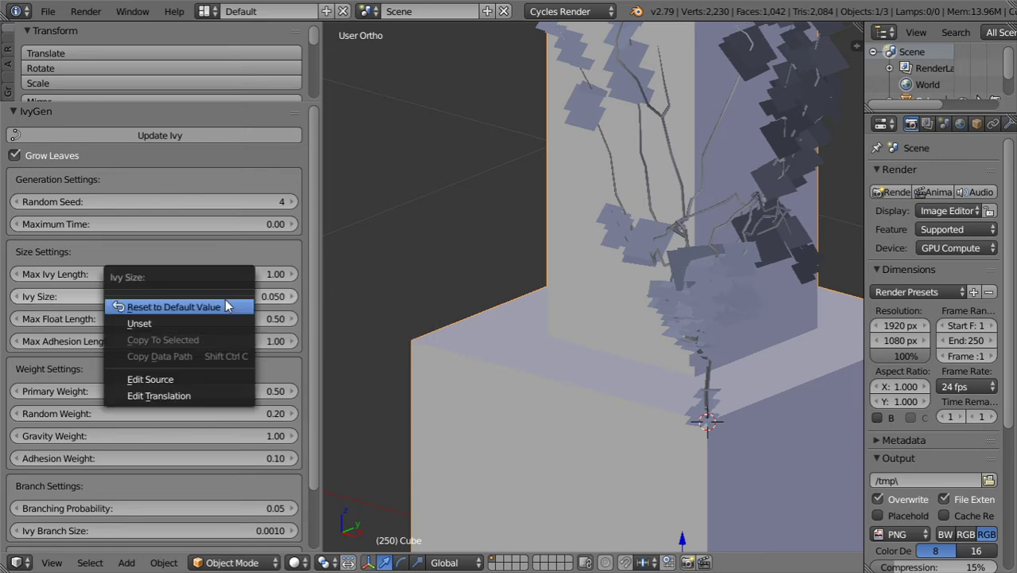
{"action": "left_click", "coordinate": [225, 299]}
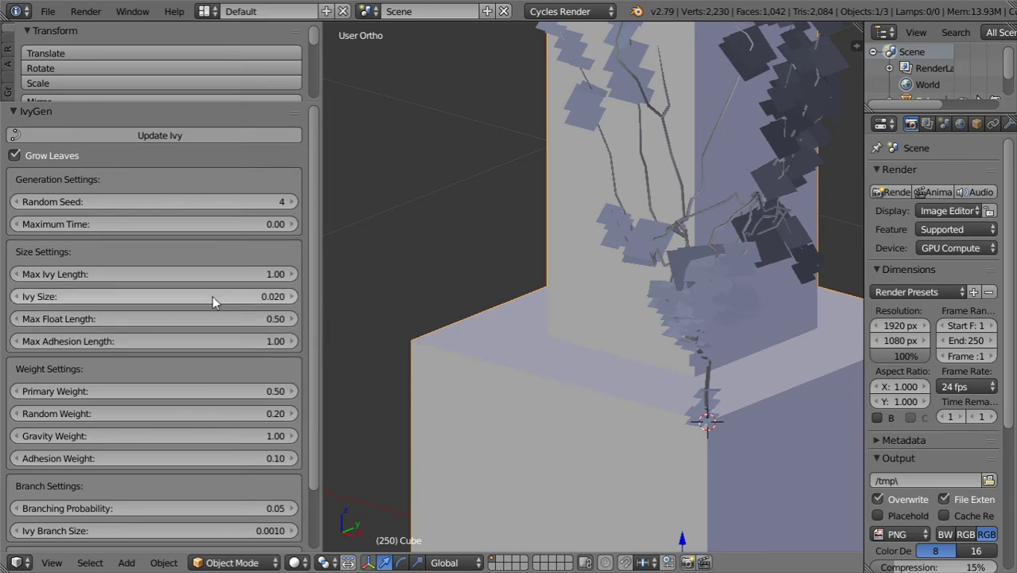
Regrow the ivy with Max Ivy Length 2.11 and view it from above
{"action": "left_click_drag", "start_coordinate": [203, 272], "coordinate": [204, 271]}
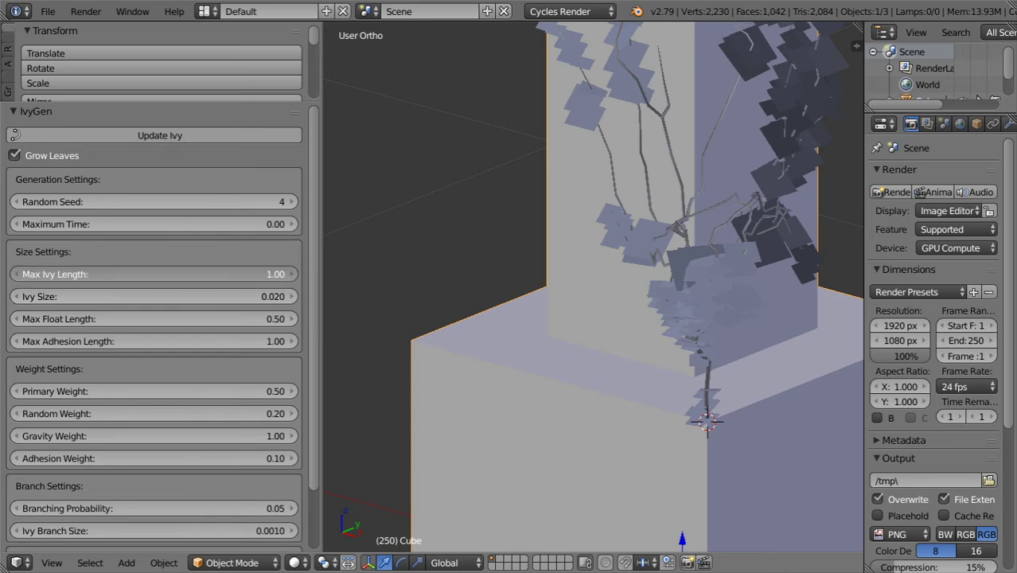
{"action": "left_click", "coordinate": [180, 138]}
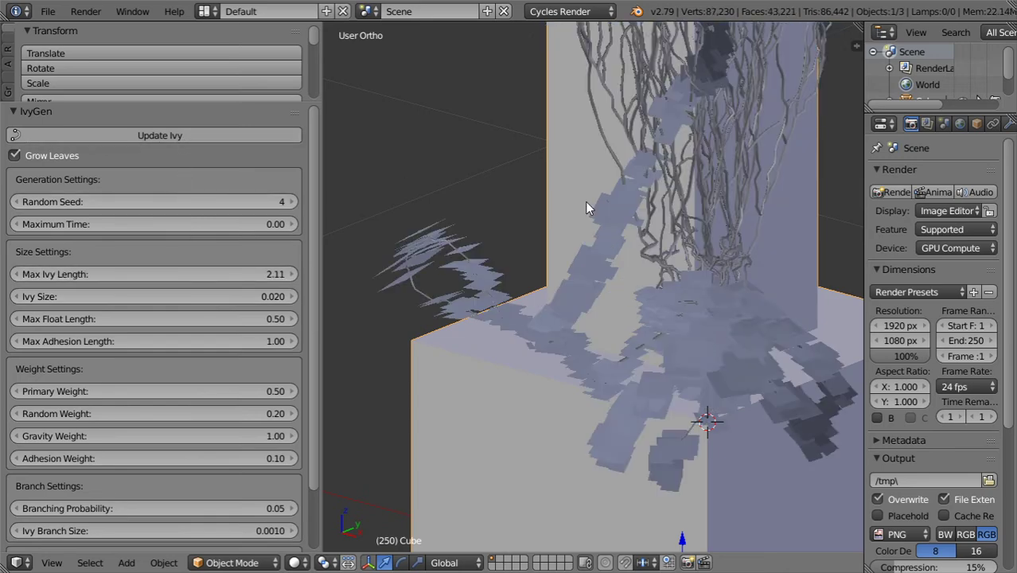
{"action": "scroll", "coordinate": [585, 201], "scroll_direction": "down", "scroll_amount": 5}
{"action": "mouse_move", "coordinate": [631, 262]}
{"action": "middle_mouse_down"}
{"action": "mouse_move", "coordinate": [613, 356]}
{"action": "mouse_move", "coordinate": [616, 215]}
{"action": "mouse_move", "coordinate": [632, 186]}
{"action": "mouse_move", "coordinate": [605, 273]}
{"action": "middle_mouse_up"}
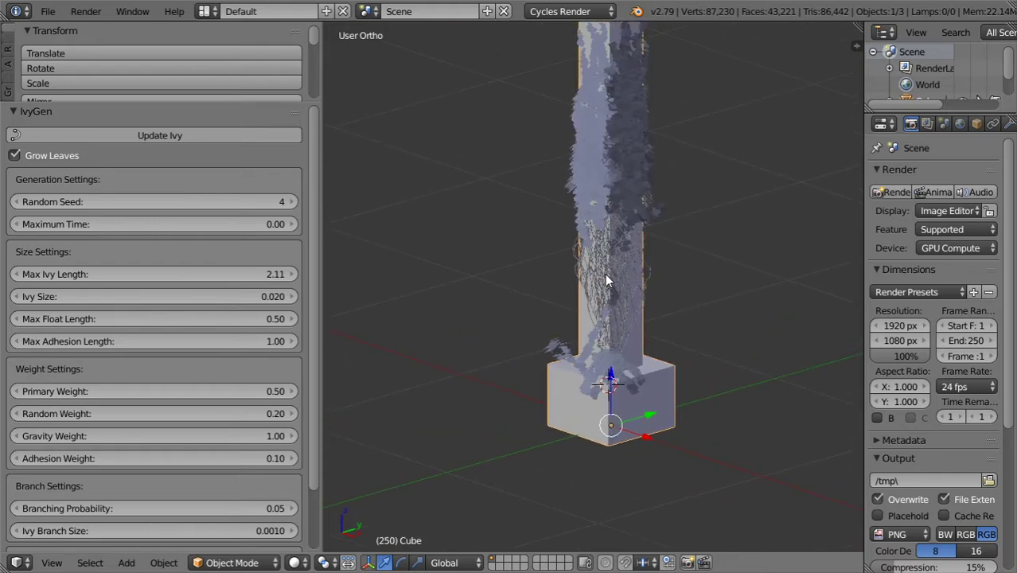
Lower Max Ivy Length to 1.90, regrow the ivy, and view the pillar side-on
{"action": "left_click_drag", "start_coordinate": [245, 265], "coordinate": [208, 271]}
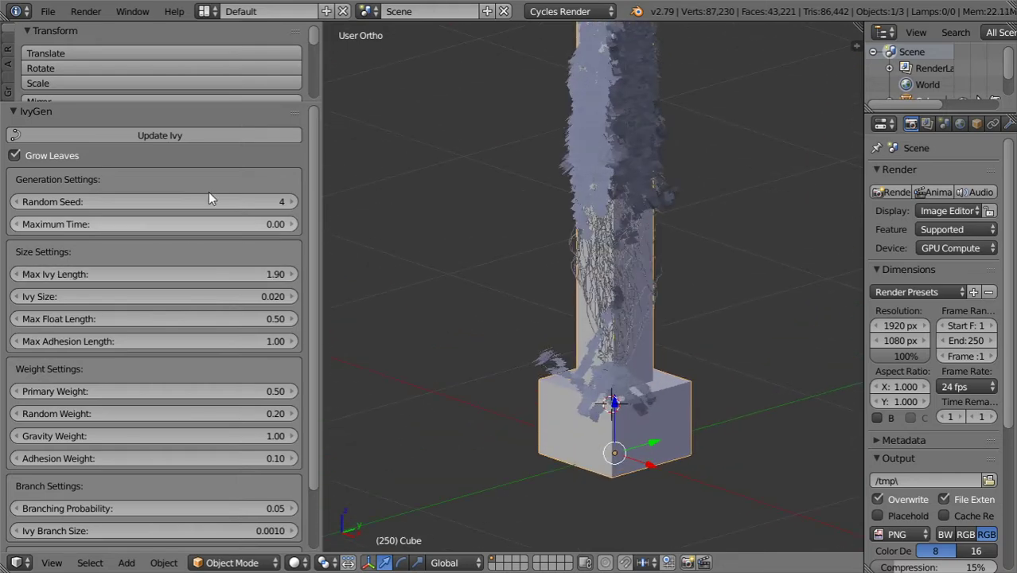
{"action": "left_click", "coordinate": [163, 137]}
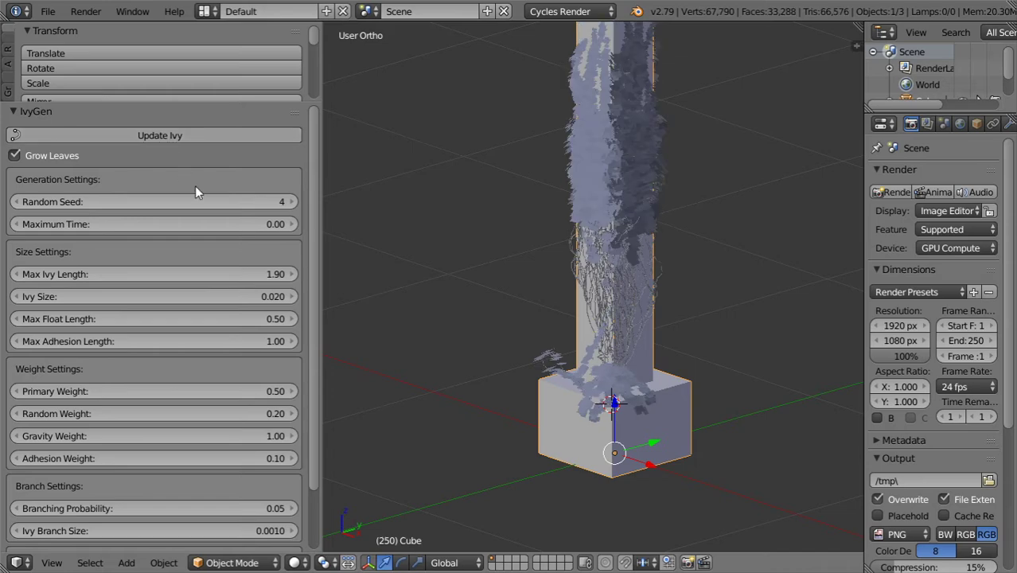
{"action": "mouse_move", "coordinate": [366, 239]}
{"action": "middle_mouse_down"}
{"action": "mouse_move", "coordinate": [430, 296]}
{"action": "mouse_move", "coordinate": [562, 325]}
{"action": "middle_mouse_up"}
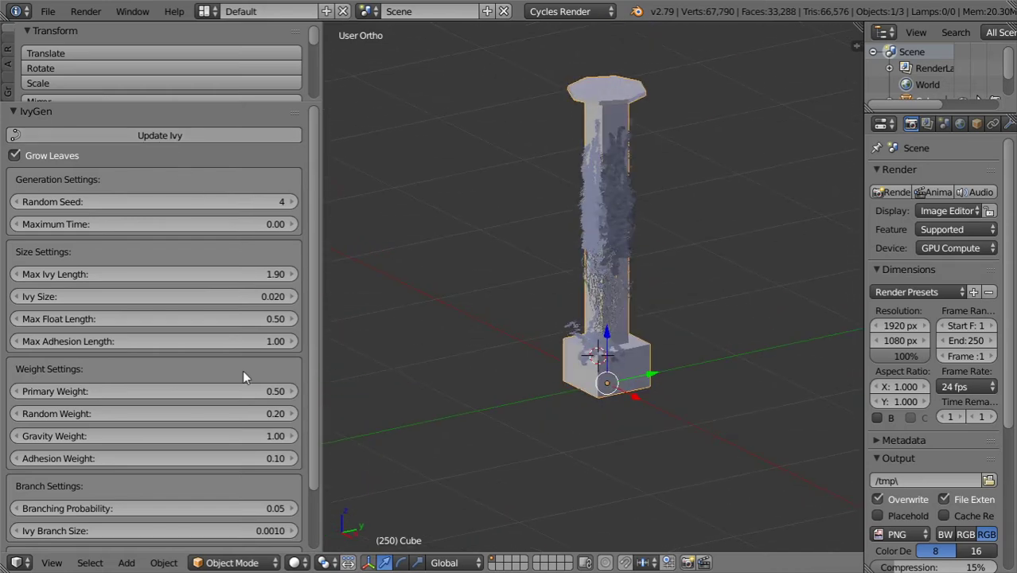
{"action": "scroll", "coordinate": [203, 374], "scroll_direction": "down", "scroll_amount": 3}
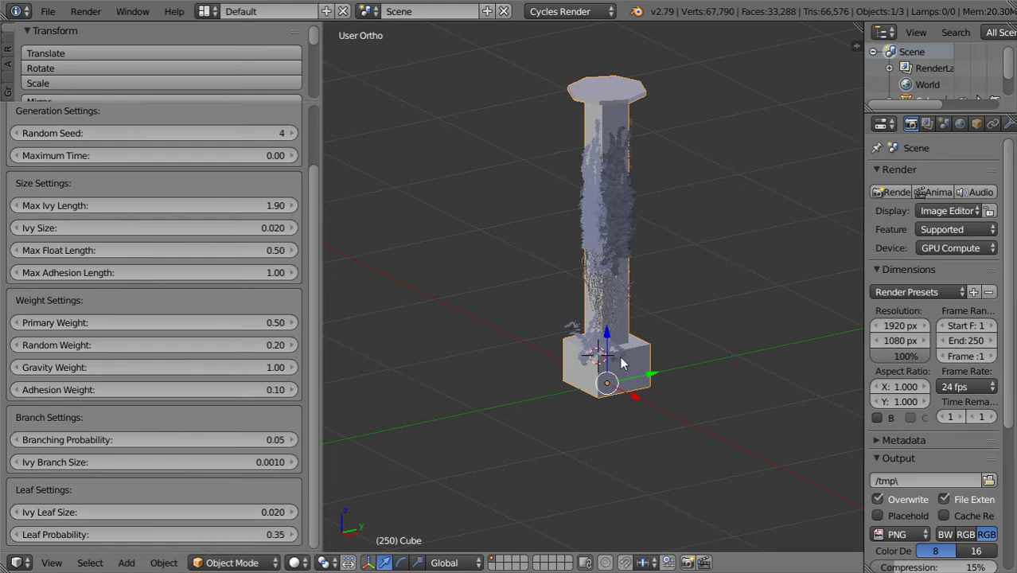
Regenerate the ivy with Ivy Leaf Size 0.04
{"action": "scroll", "coordinate": [623, 363], "scroll_direction": "up", "scroll_amount": 3}
{"action": "scroll", "coordinate": [623, 357], "scroll_direction": "up", "scroll_amount": 2}
{"action": "left_click", "coordinate": [258, 509]}
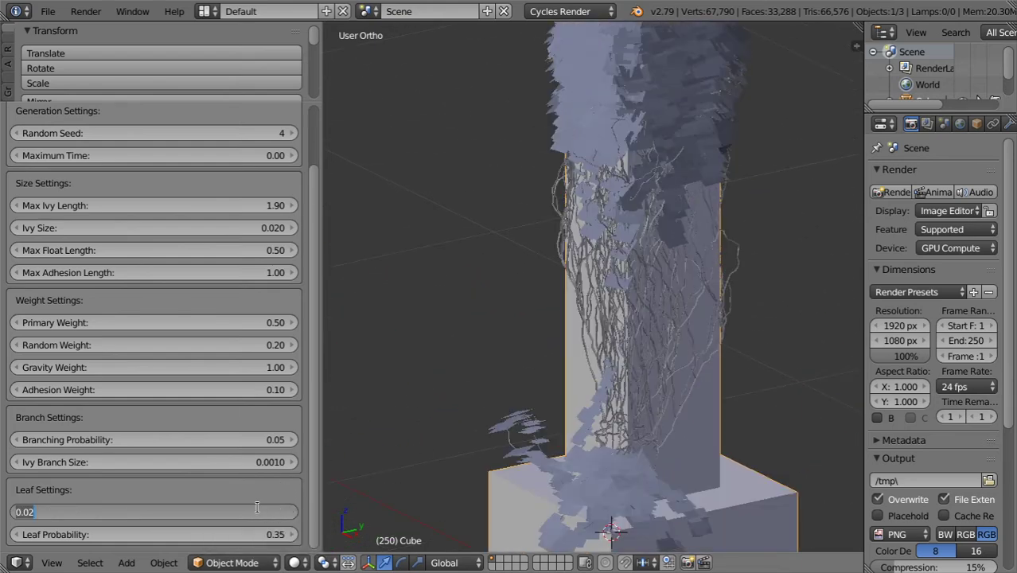
{"action": "type", "text": "0.04"}
{"action": "key", "text": "Return"}
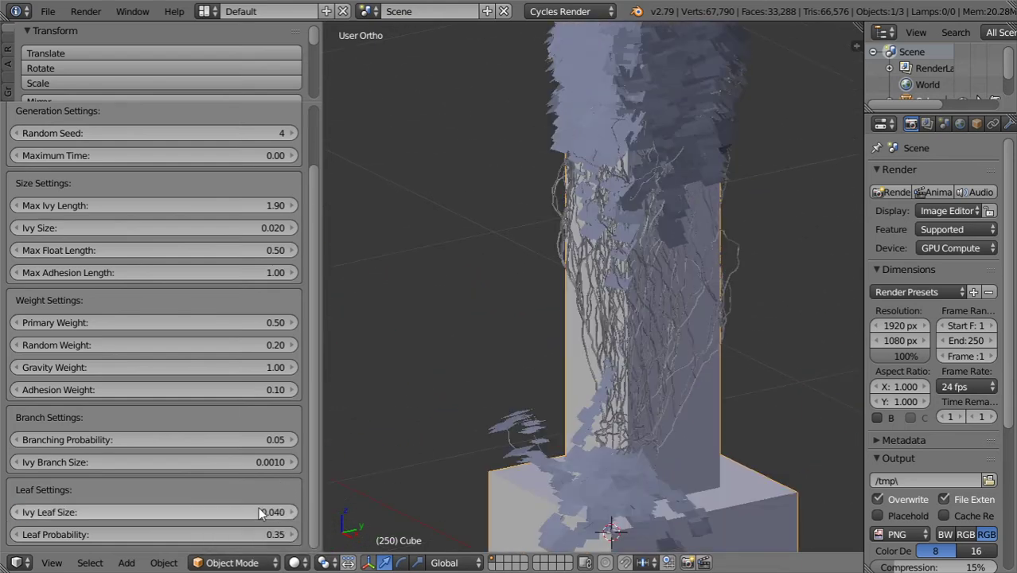
{"action": "scroll", "coordinate": [158, 137], "scroll_direction": "up", "scroll_amount": 2}
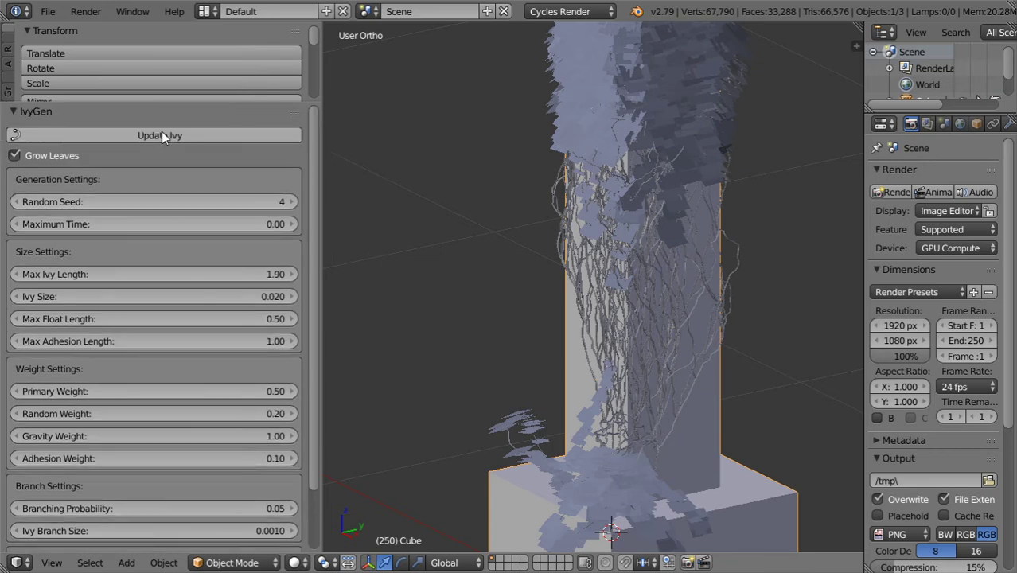
{"action": "left_click", "coordinate": [162, 135]}
{"action": "scroll", "coordinate": [200, 459], "scroll_direction": "down", "scroll_amount": 2}
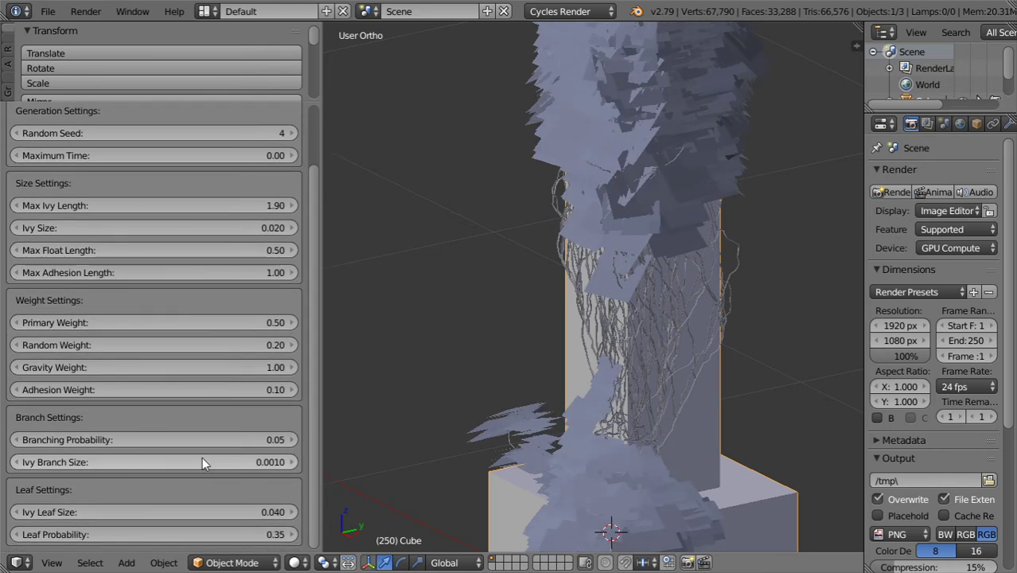
Retype Ivy Leaf Size as 0.05, regenerate the ivy, and view the whole column
{"action": "left_click", "coordinate": [182, 511]}
{"action": "key", "text": "BackSpace"}
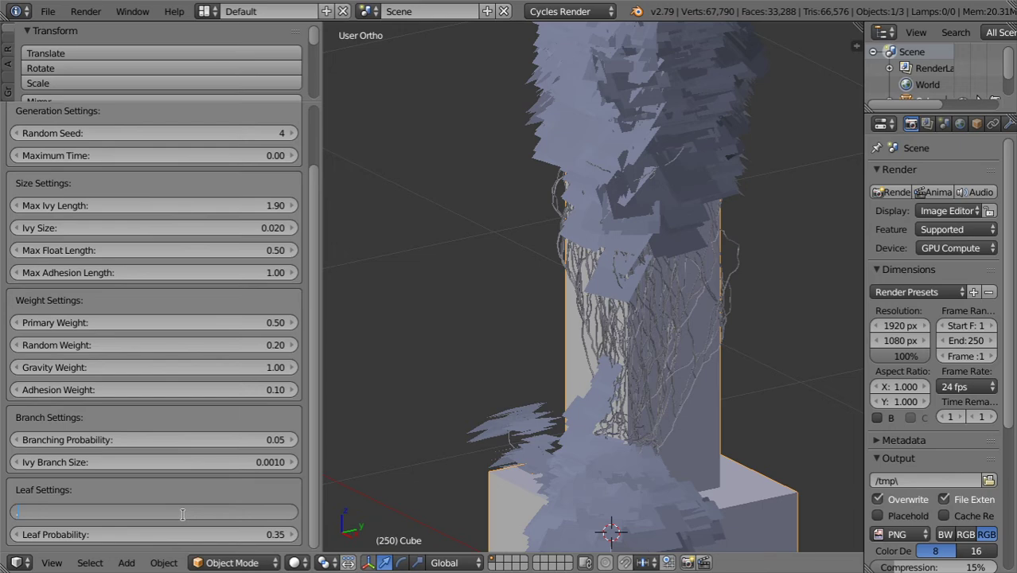
{"action": "type", "text": "0.05"}
{"action": "key", "text": "Return"}
{"action": "scroll", "coordinate": [214, 416], "scroll_direction": "up", "scroll_amount": 2}
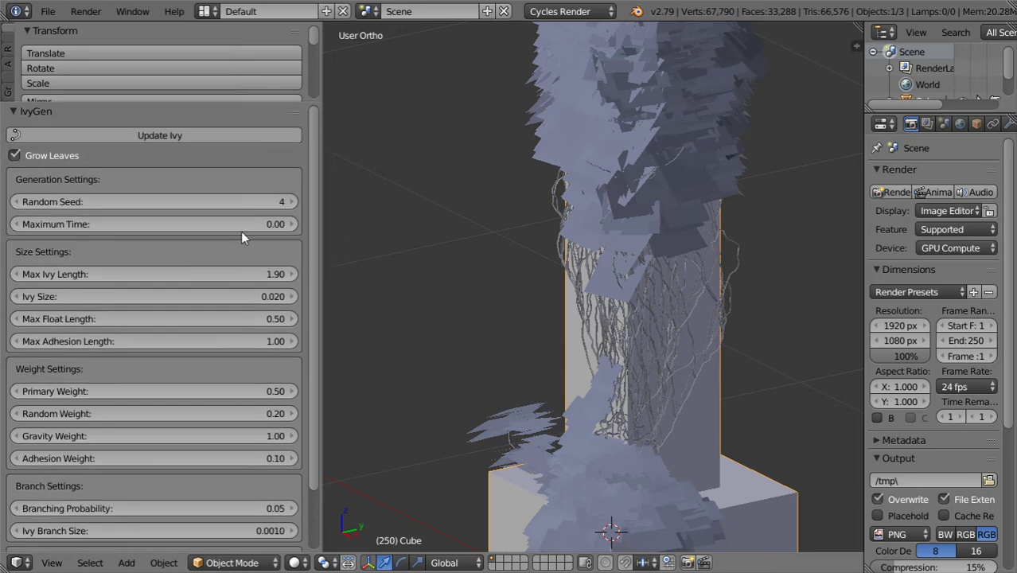
{"action": "left_click", "coordinate": [208, 139]}
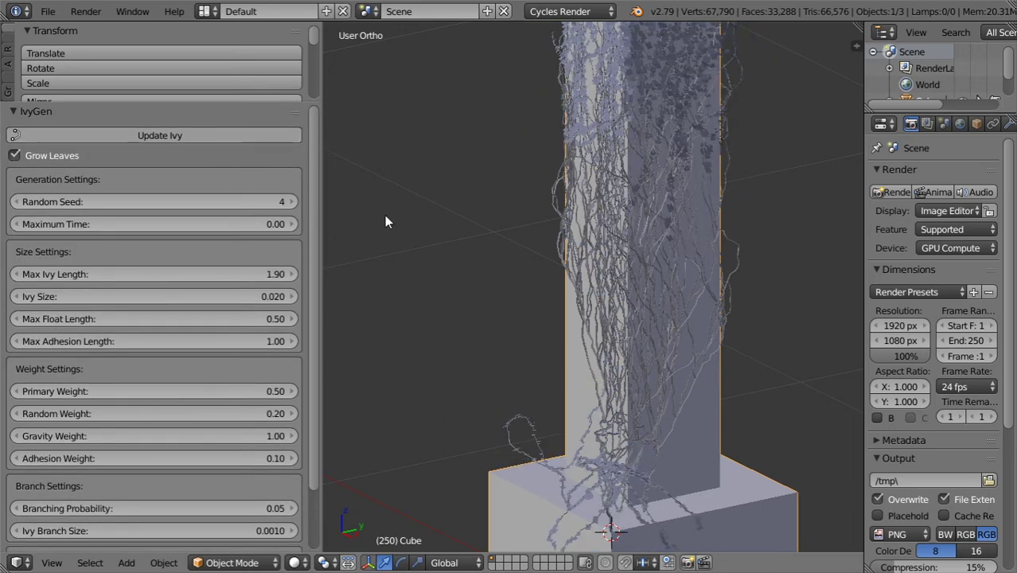
{"action": "scroll", "coordinate": [551, 157], "scroll_direction": "down", "scroll_amount": 5}
{"action": "middle_click_drag", "start_coordinate": [612, 211], "coordinate": [745, 228]}
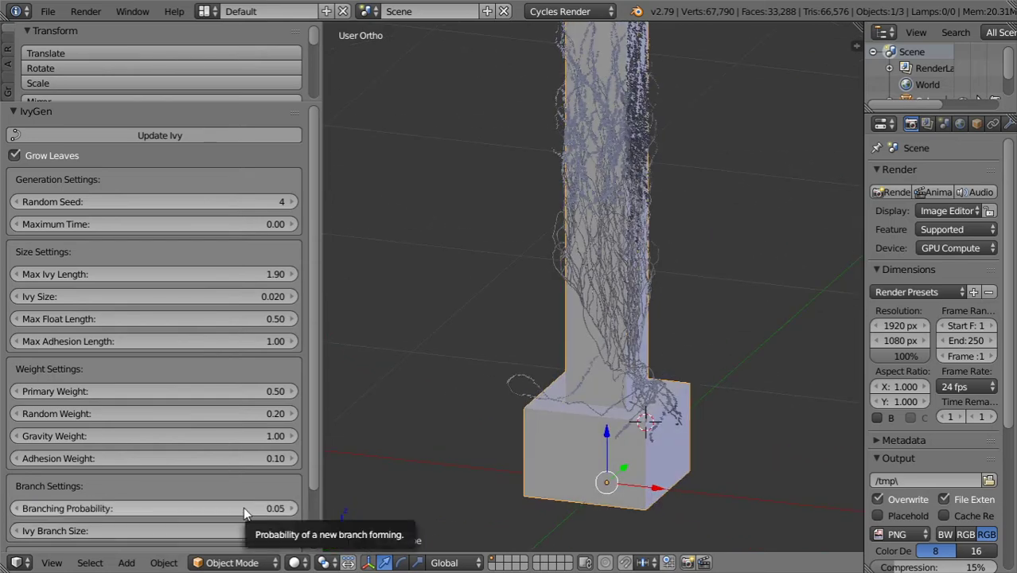
{"action": "scroll", "coordinate": [177, 514], "scroll_direction": "down", "scroll_amount": 2}
Check the Ivy Branch Size options, leaving the value unchanged at 0.0010
{"action": "right_click", "coordinate": [199, 465]}
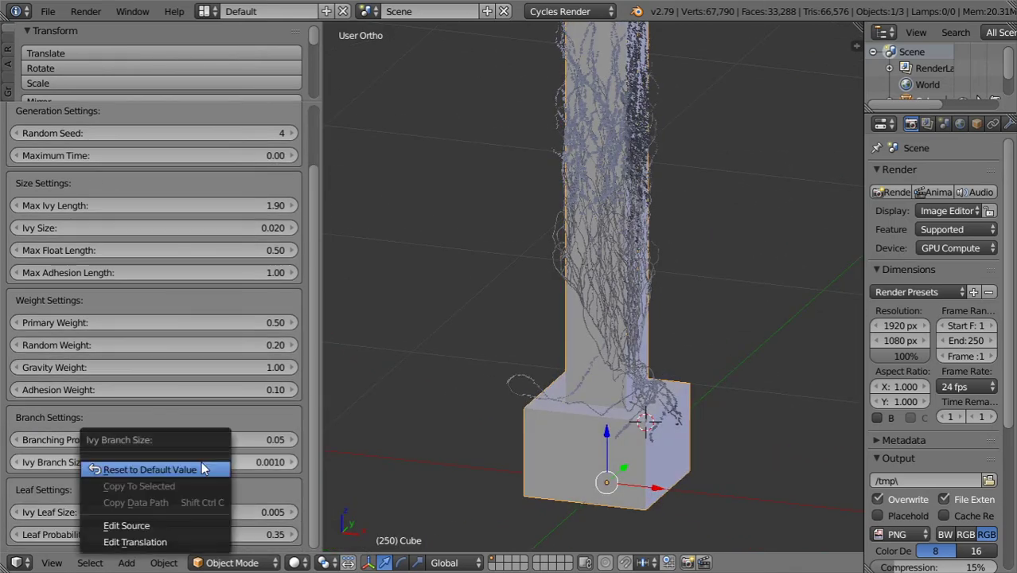
{"action": "key", "text": "Escape"}
{"action": "right_click", "coordinate": [201, 462]}
{"action": "key", "text": "Escape"}
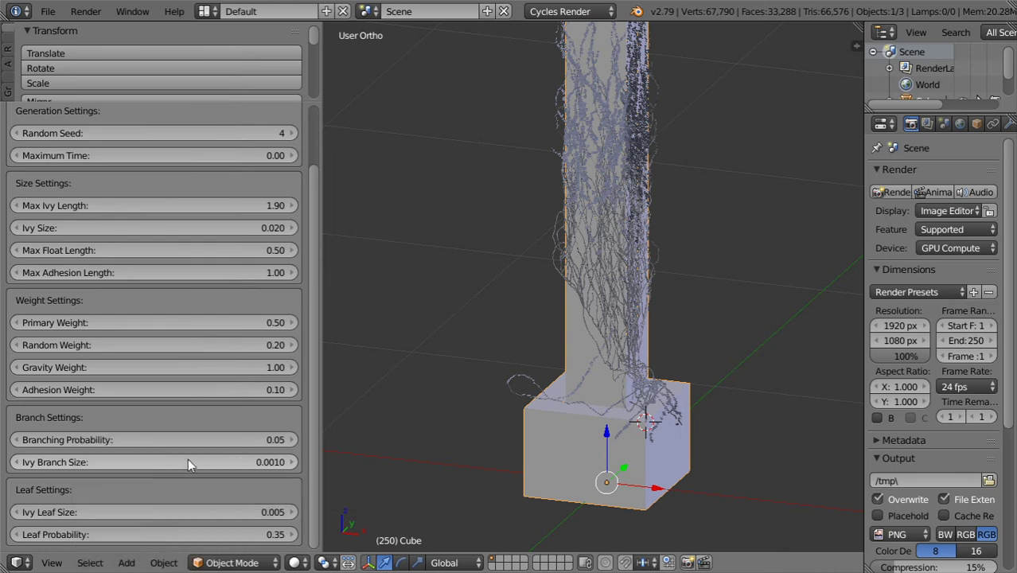
{"action": "left_click", "coordinate": [186, 459]}
{"action": "key", "text": "Return"}
{"action": "right_click", "coordinate": [160, 461]}
{"action": "key", "text": "Escape"}
{"action": "left_click", "coordinate": [161, 461]}
{"action": "key", "text": "Escape"}
{"action": "right_click", "coordinate": [165, 458]}
{"action": "left_click", "coordinate": [165, 458]}
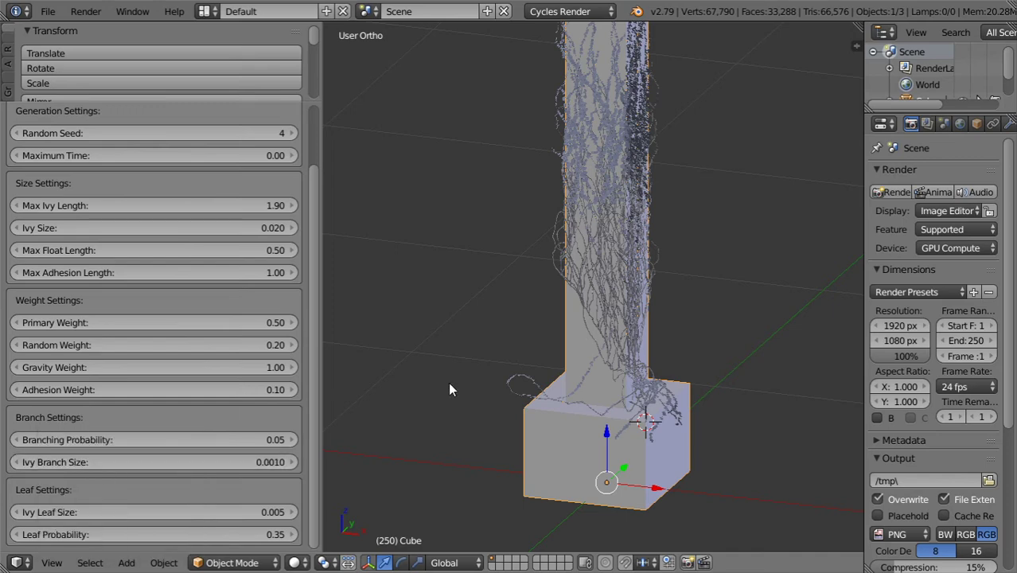
Set Ivy Leaf Size to 0.03 and regenerate the ivy over the whole column
{"action": "scroll", "coordinate": [627, 256], "scroll_direction": "up", "scroll_amount": 3}
{"action": "scroll", "coordinate": [528, 255], "scroll_direction": "down", "scroll_amount": 3}
{"action": "scroll", "coordinate": [450, 375], "scroll_direction": "down", "scroll_amount": 2}
{"action": "scroll", "coordinate": [230, 388], "scroll_direction": "up", "scroll_amount": 2}
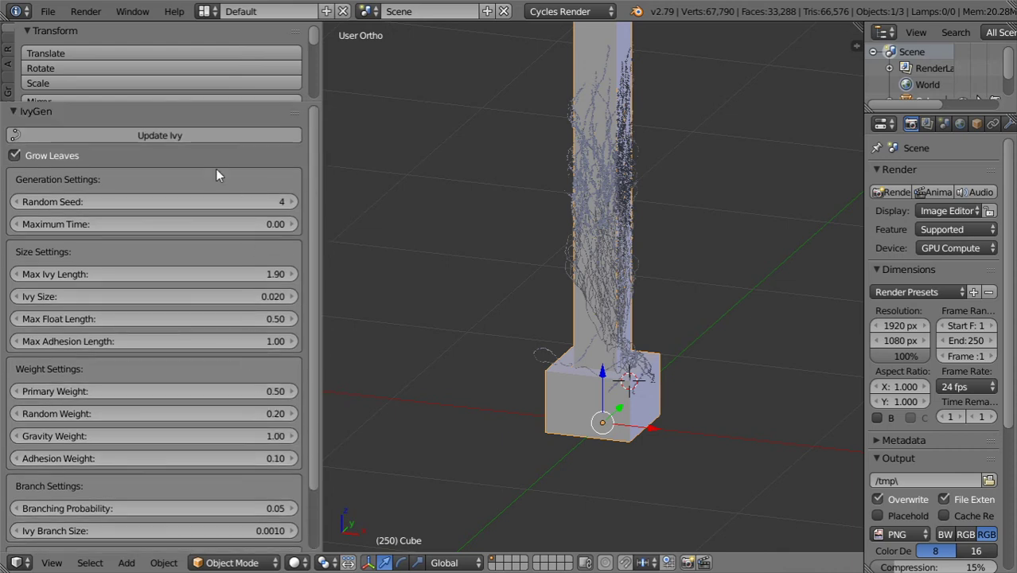
{"action": "scroll", "coordinate": [220, 344], "scroll_direction": "down", "scroll_amount": 3}
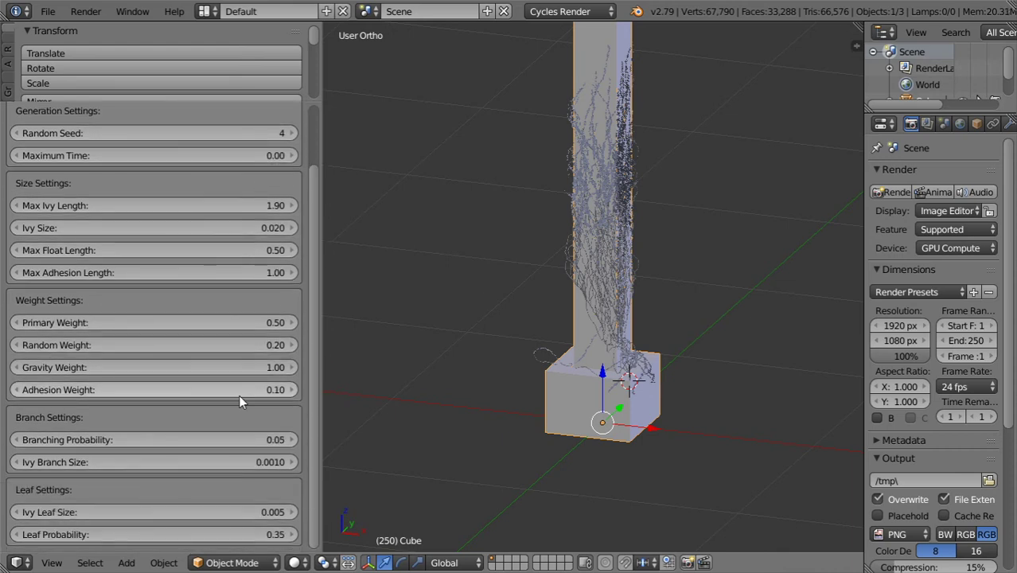
{"action": "left_click", "coordinate": [295, 509]}
{"action": "left_click", "coordinate": [294, 509]}
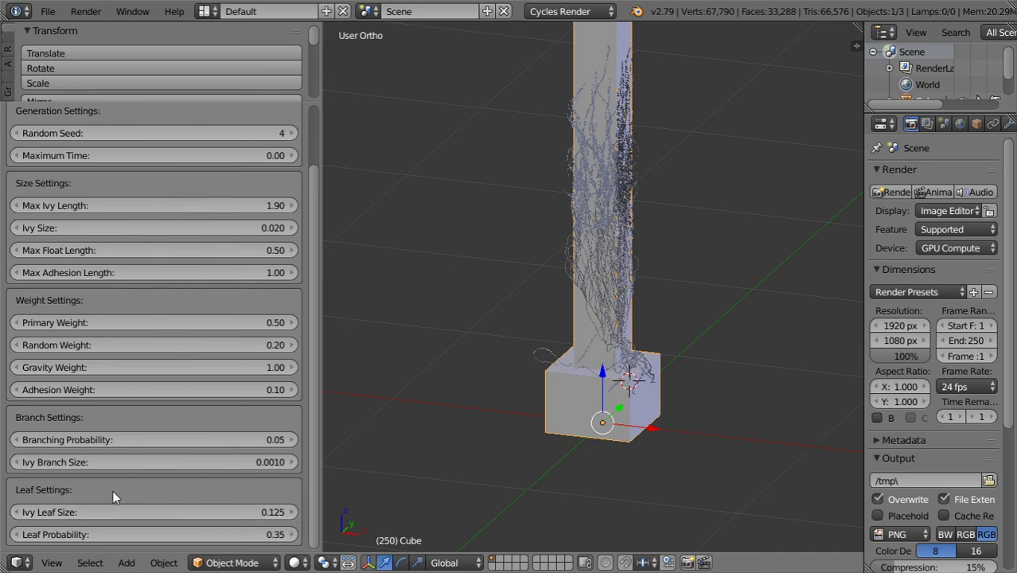
{"action": "left_click", "coordinate": [133, 506]}
{"action": "type", "text": ".03"}
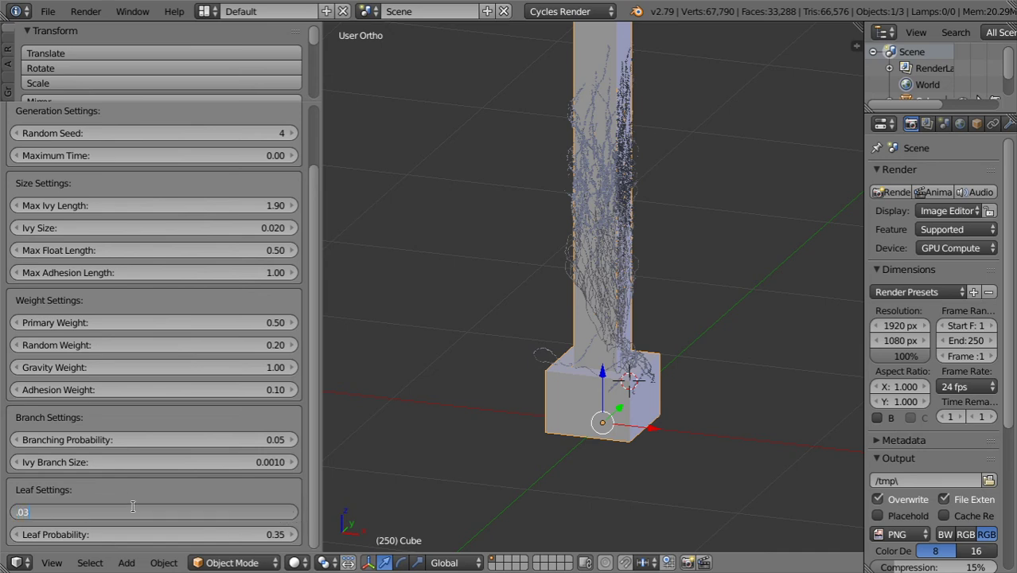
{"action": "key", "text": "Return"}
{"action": "scroll", "coordinate": [50, 200], "scroll_direction": "up", "scroll_amount": 3}
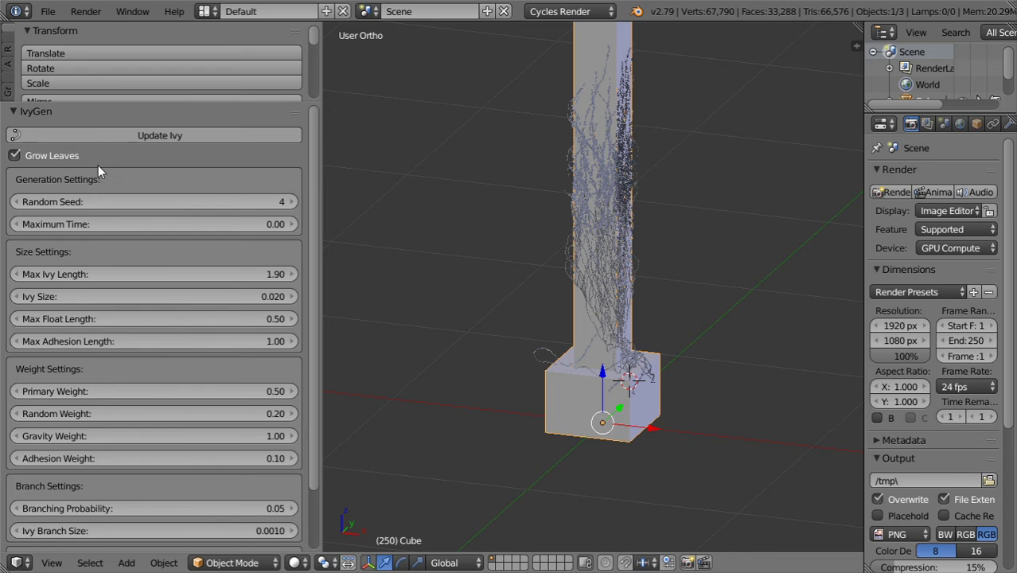
{"action": "left_click", "coordinate": [169, 134]}
{"action": "scroll", "coordinate": [564, 300], "scroll_direction": "up", "scroll_amount": 4}
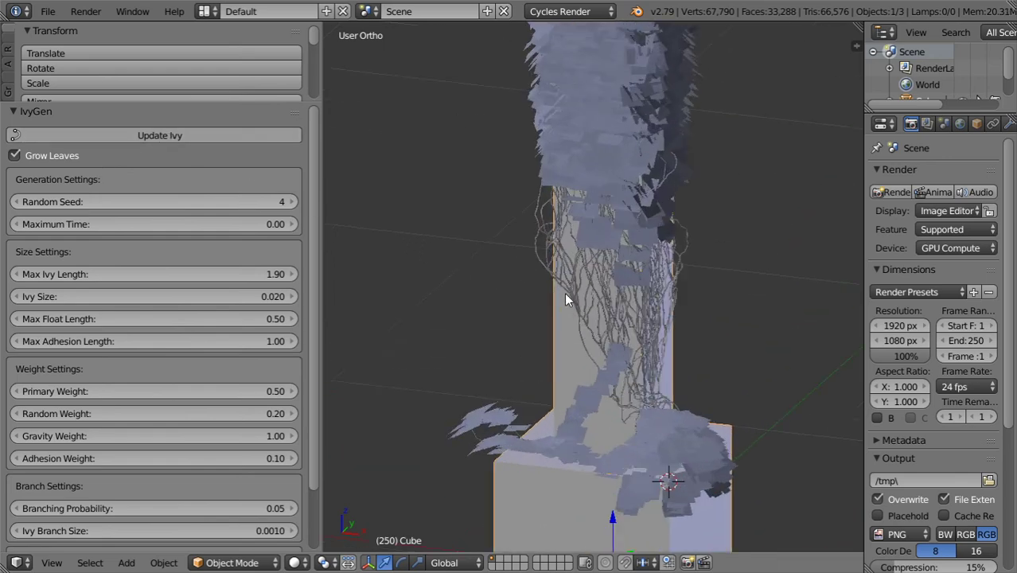
{"action": "middle_click_drag", "start_coordinate": [597, 228], "coordinate": [597, 346]}
{"action": "scroll", "coordinate": [611, 325], "scroll_direction": "down", "scroll_amount": 5}
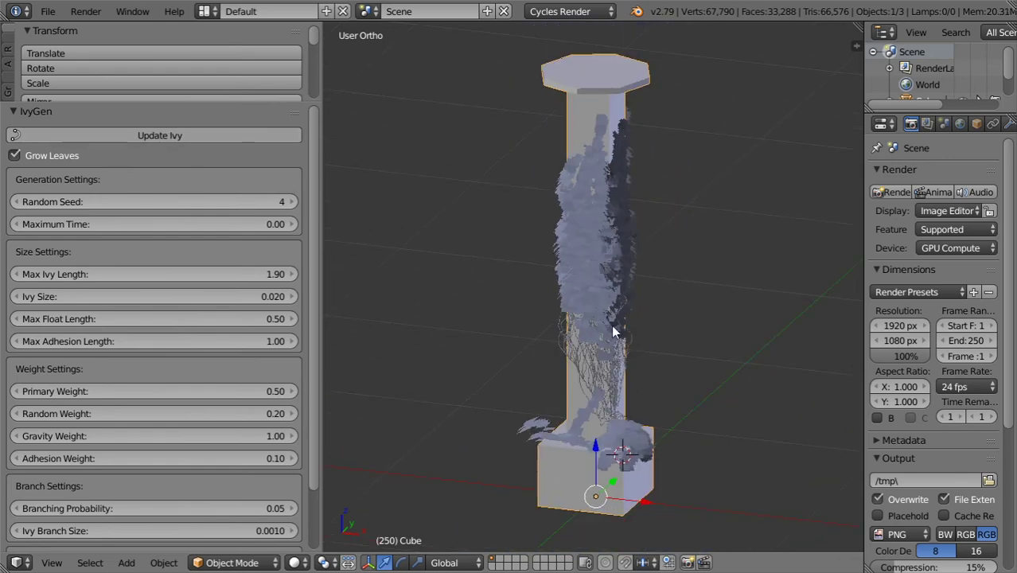
Select the IvyLeaf object and orbit the view so the ivy faces the camera
{"action": "scroll", "coordinate": [607, 309], "scroll_direction": "up", "scroll_amount": 4}
{"action": "right_click", "coordinate": [625, 274]}
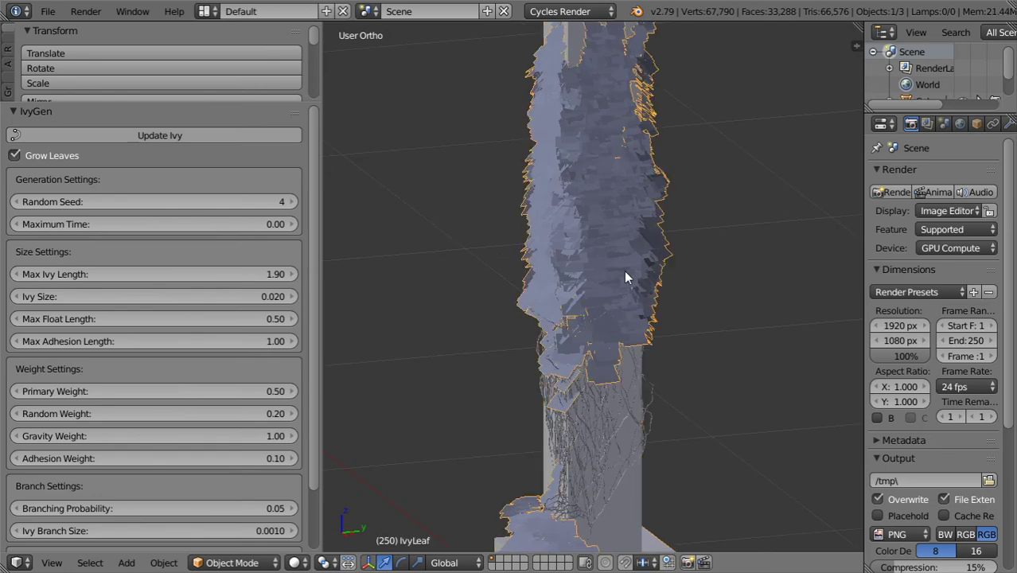
{"action": "key", "text": "g"}
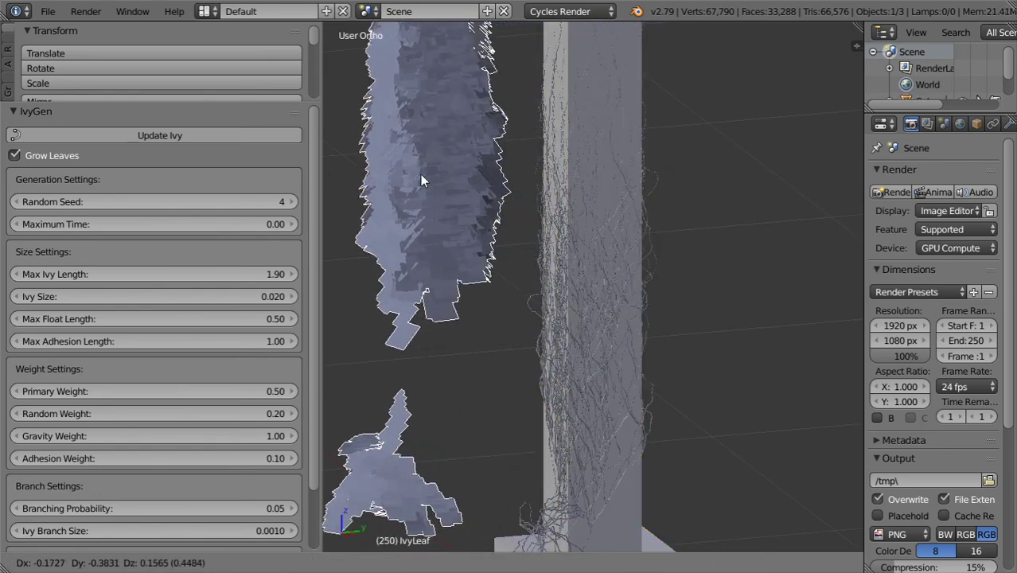
{"action": "right_click", "coordinate": [454, 157]}
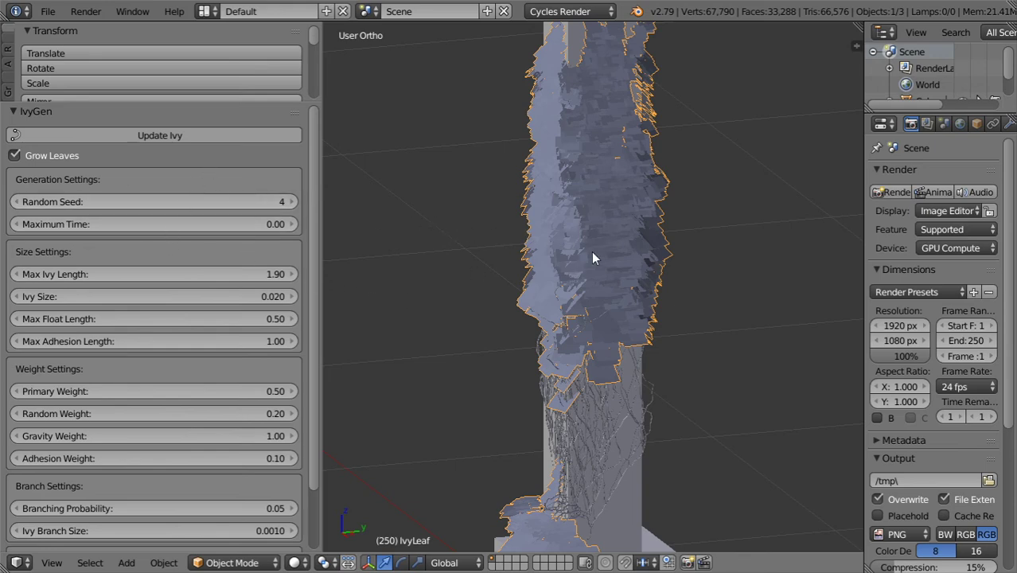
{"action": "scroll", "coordinate": [595, 257], "scroll_direction": "down", "scroll_amount": 4}
{"action": "middle_click_drag", "start_coordinate": [595, 256], "coordinate": [533, 226]}
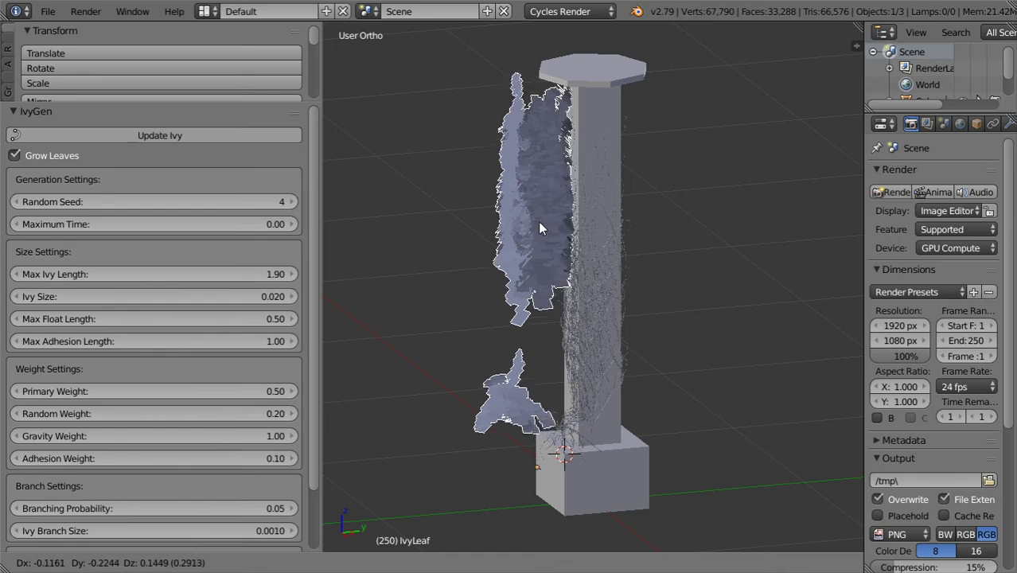
Put IvyLeaf in Edit Mode, select all faces, and switch the main area to UV/Image Editor
{"action": "key", "text": "Tab"}
{"action": "key", "text": "Tab"}
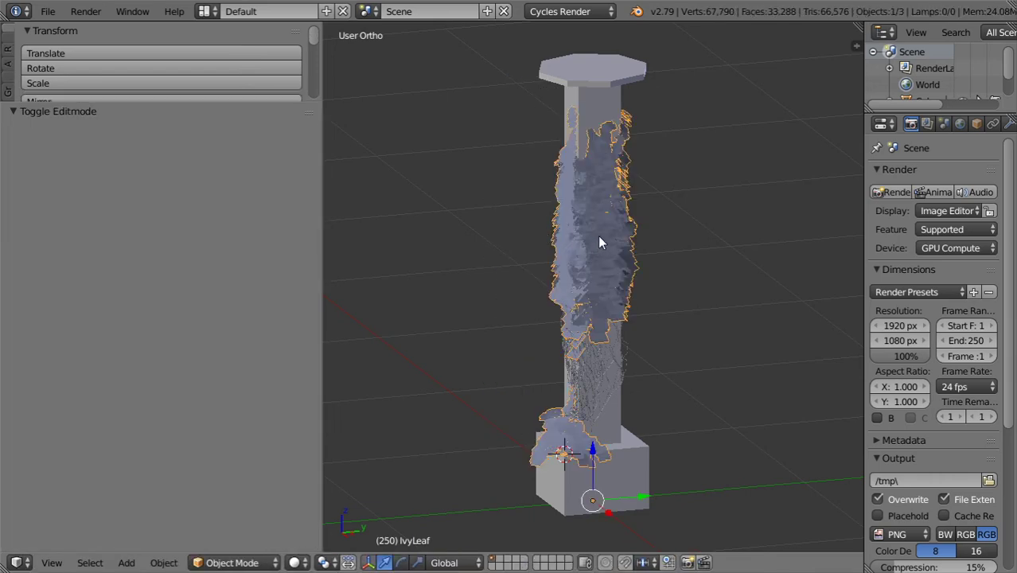
{"action": "scroll", "coordinate": [600, 243], "scroll_direction": "up", "scroll_amount": 3}
{"action": "scroll", "coordinate": [599, 243], "scroll_direction": "down", "scroll_amount": 3}
{"action": "key", "text": "Tab"}
{"action": "scroll", "coordinate": [597, 307], "scroll_direction": "up", "scroll_amount": 4}
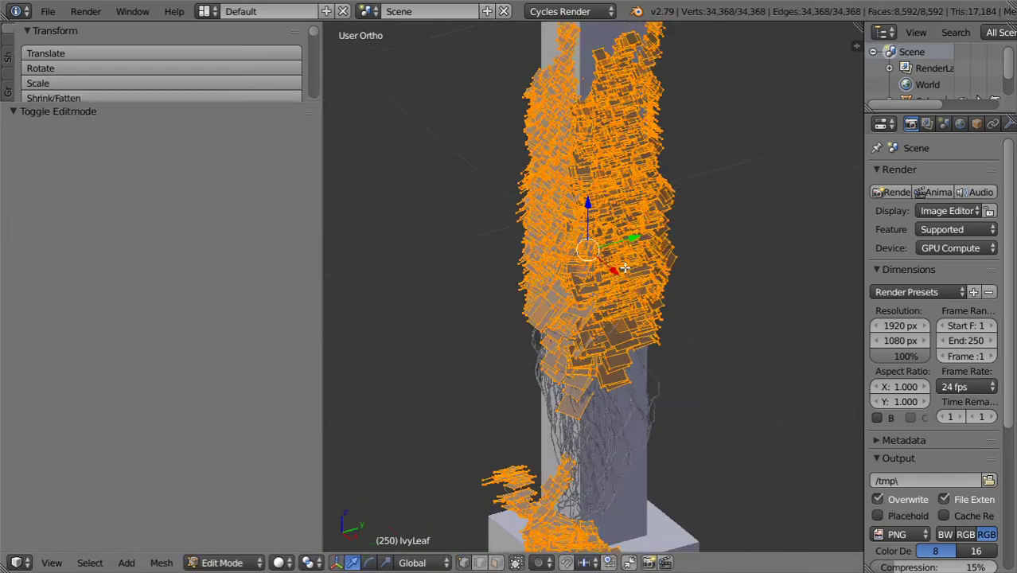
{"action": "left_click", "coordinate": [496, 563]}
{"action": "key", "text": "a"}
{"action": "key", "text": "a"}
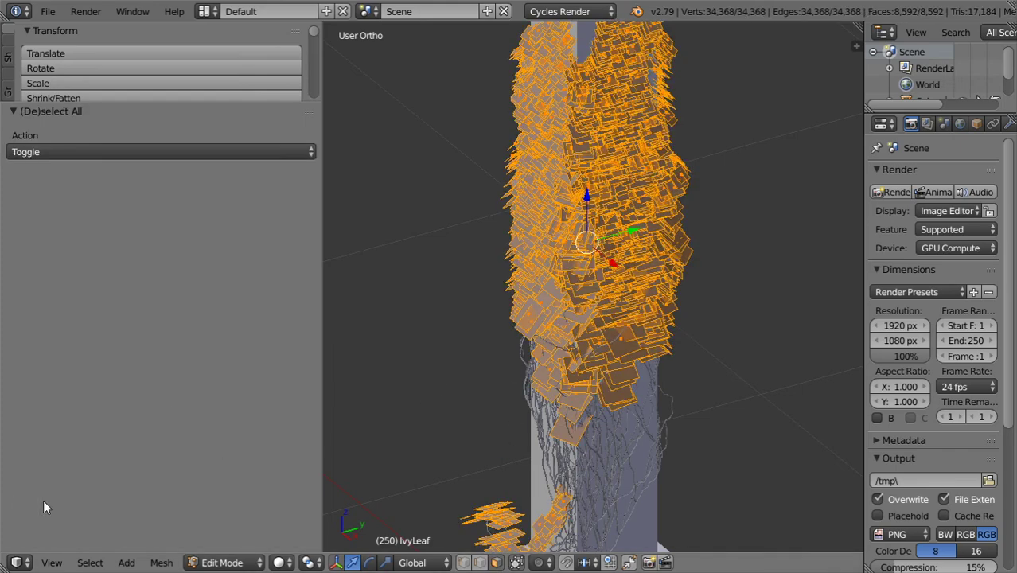
{"action": "left_click", "coordinate": [16, 562]}
{"action": "left_click", "coordinate": [62, 437]}
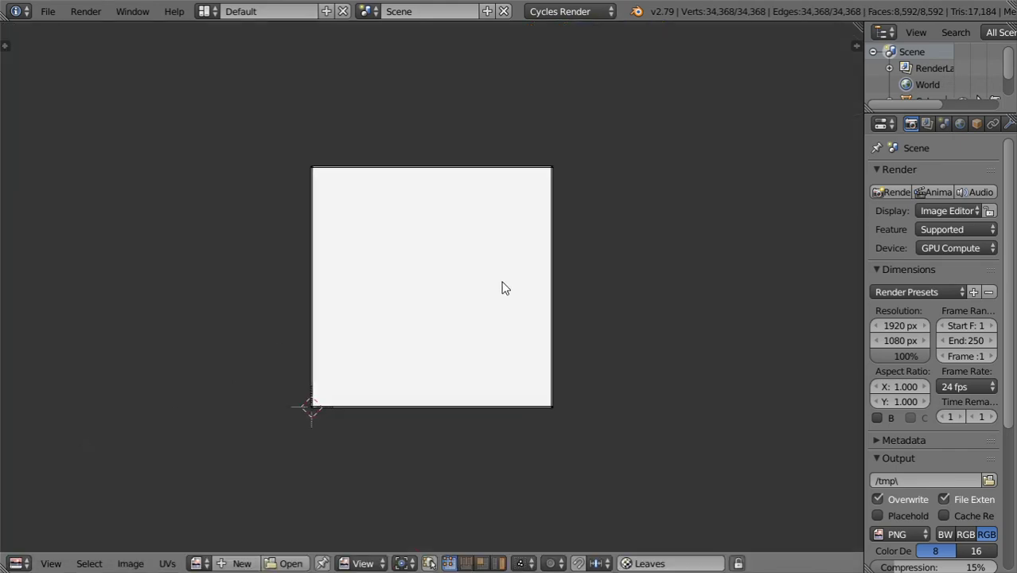
Create Material.001 for IvyLeaf with a green diffuse colour (R 0.120, G 0.800, B 0.017)
{"action": "scroll", "coordinate": [502, 288], "scroll_direction": "up", "scroll_amount": 2}
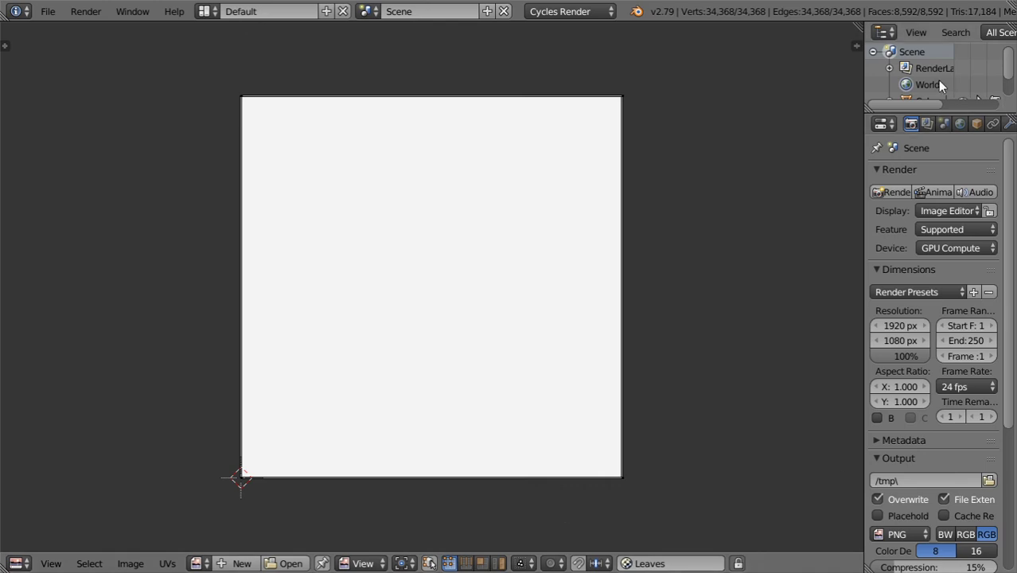
{"action": "scroll", "coordinate": [966, 120], "scroll_direction": "down", "scroll_amount": 2}
{"action": "left_click", "coordinate": [998, 124]}
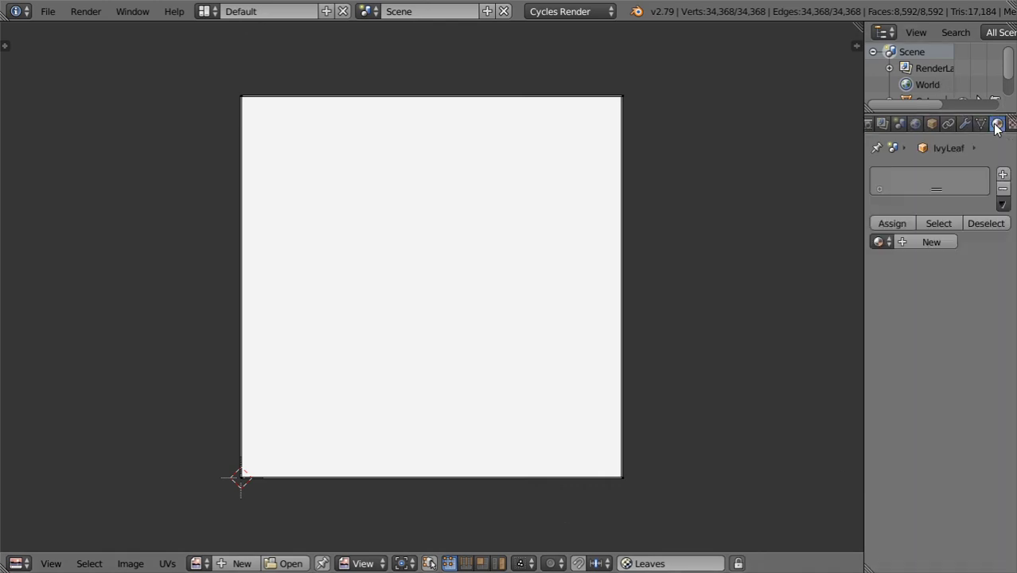
{"action": "left_click", "coordinate": [919, 242]}
{"action": "left_click", "coordinate": [971, 350]}
{"action": "left_click", "coordinate": [882, 185]}
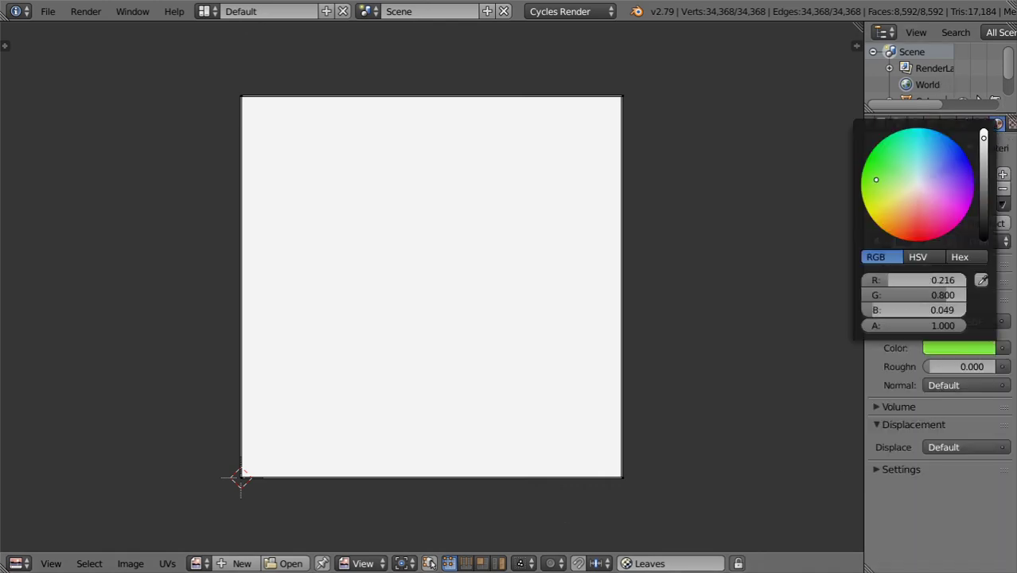
{"action": "left_click_drag", "start_coordinate": [903, 280], "coordinate": [879, 280]}
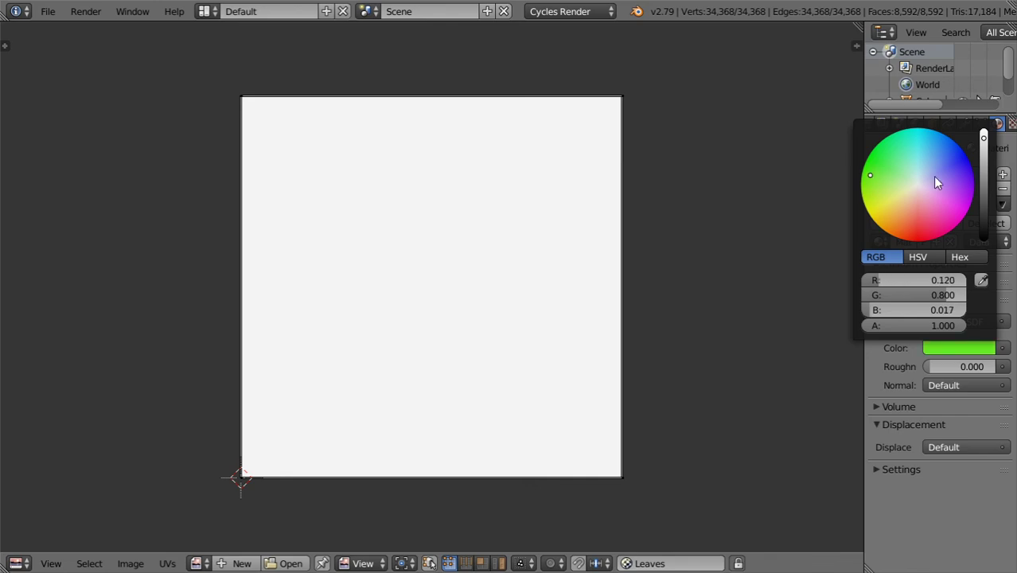
Return the main area to the 3D View in Rendered shading, framing the whole ivy-covered pillar
{"action": "left_click", "coordinate": [15, 564]}
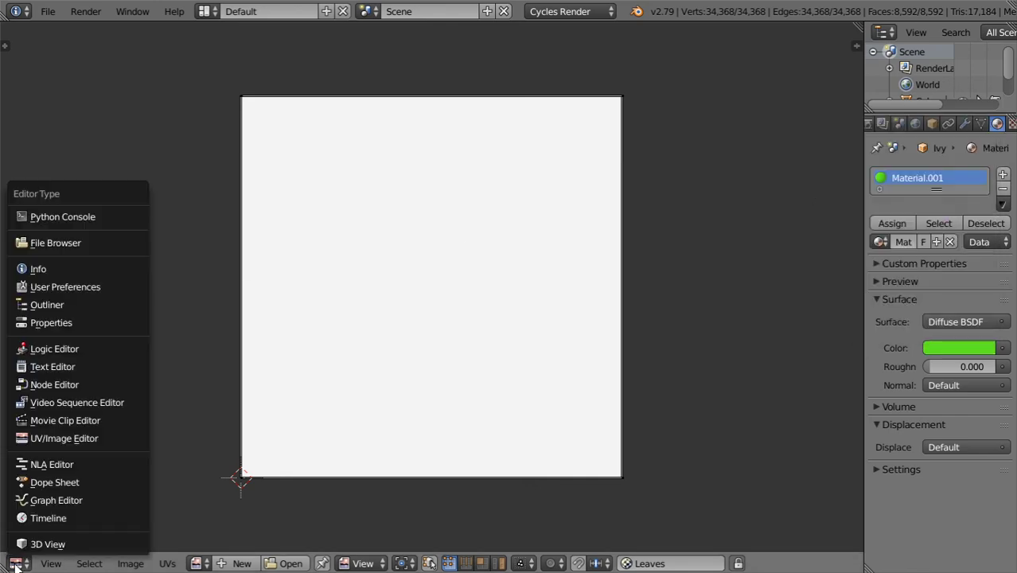
{"action": "left_click", "coordinate": [43, 545]}
{"action": "left_click", "coordinate": [282, 563]}
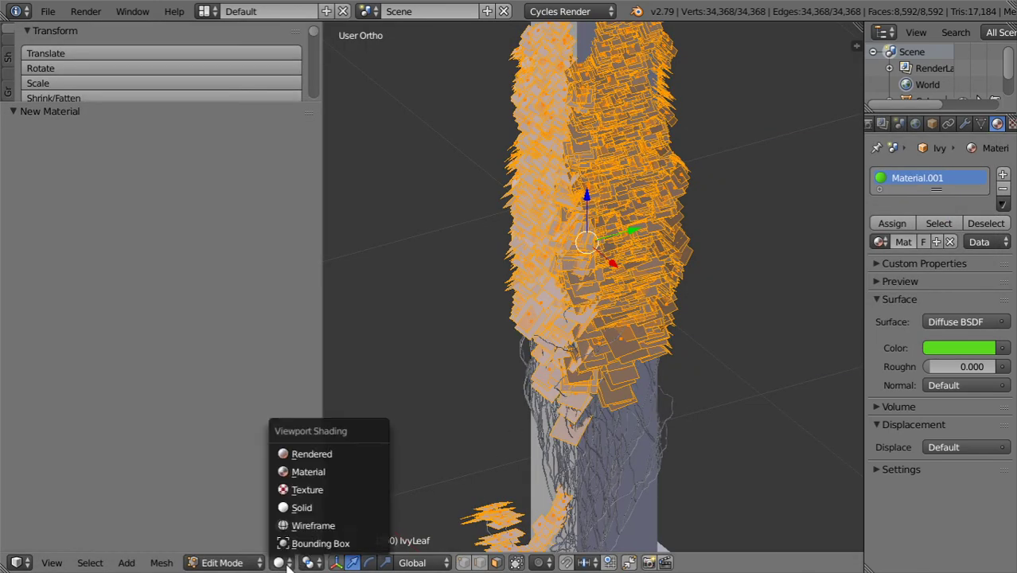
{"action": "key", "text": "Return"}
{"action": "key", "text": "t"}
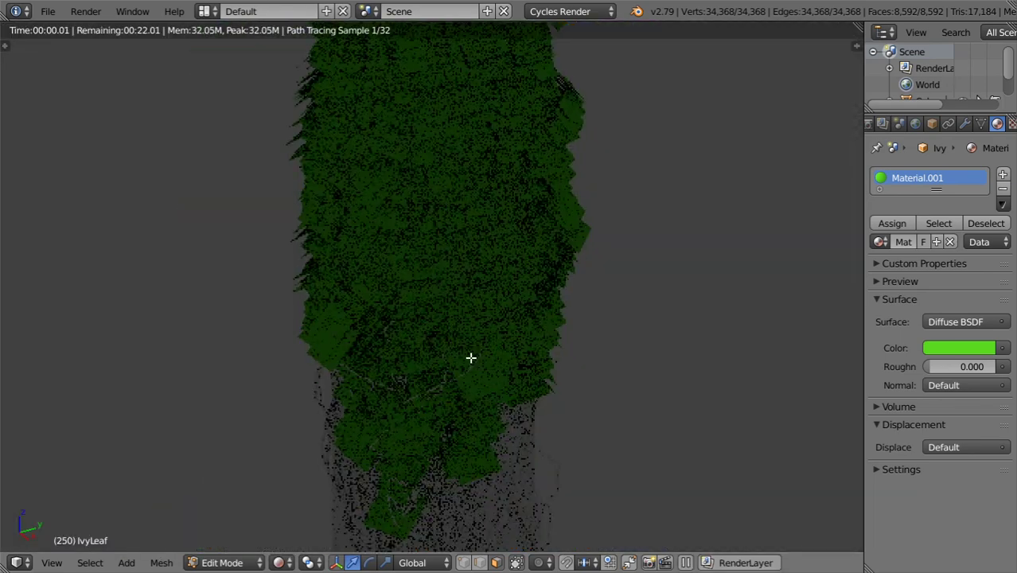
{"action": "scroll", "coordinate": [468, 348], "scroll_direction": "down", "scroll_amount": 3}
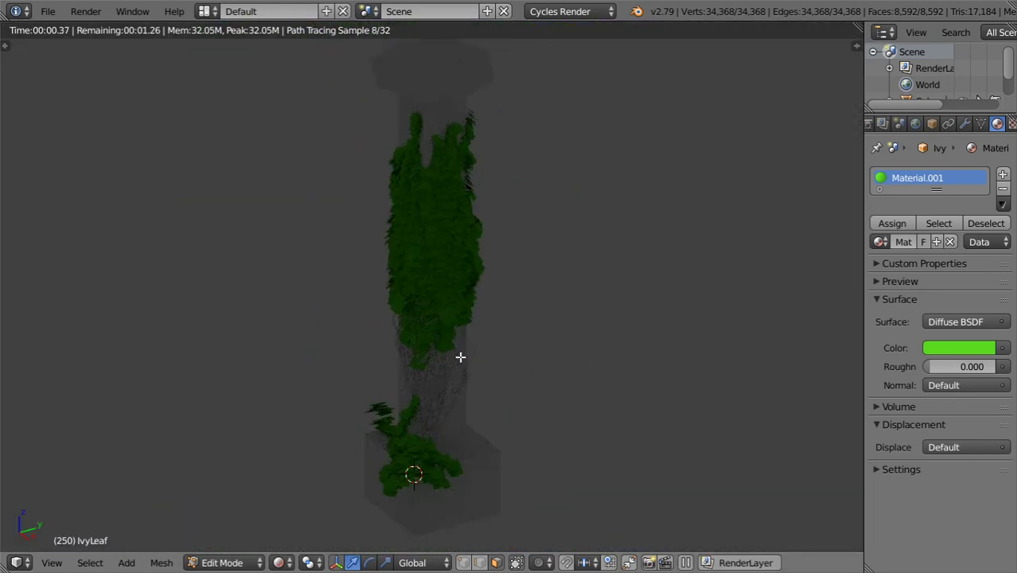
{"action": "mouse_move", "coordinate": [461, 357]}
{"action": "middle_mouse_down"}
{"action": "mouse_move", "coordinate": [559, 429]}
{"action": "mouse_move", "coordinate": [399, 281]}
{"action": "middle_mouse_up"}
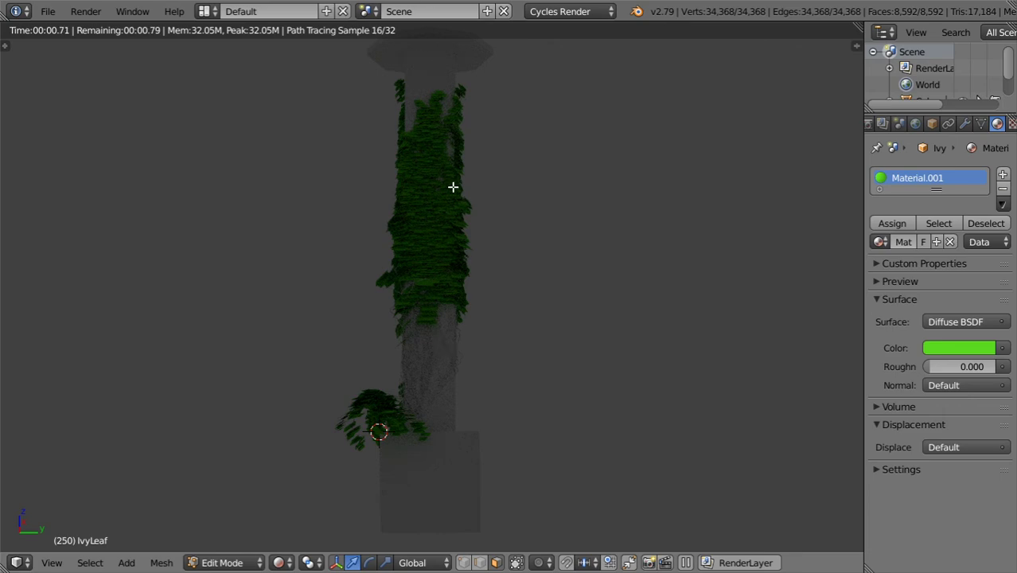